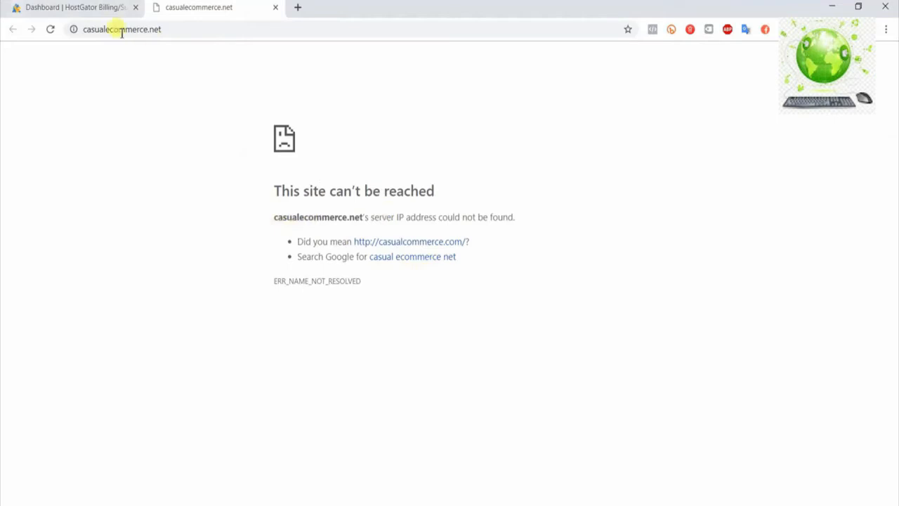
Check the unreachable casualecommerce.net page against the domain listed in the HostGator dashboard's hosting package
left_click(92, 9)
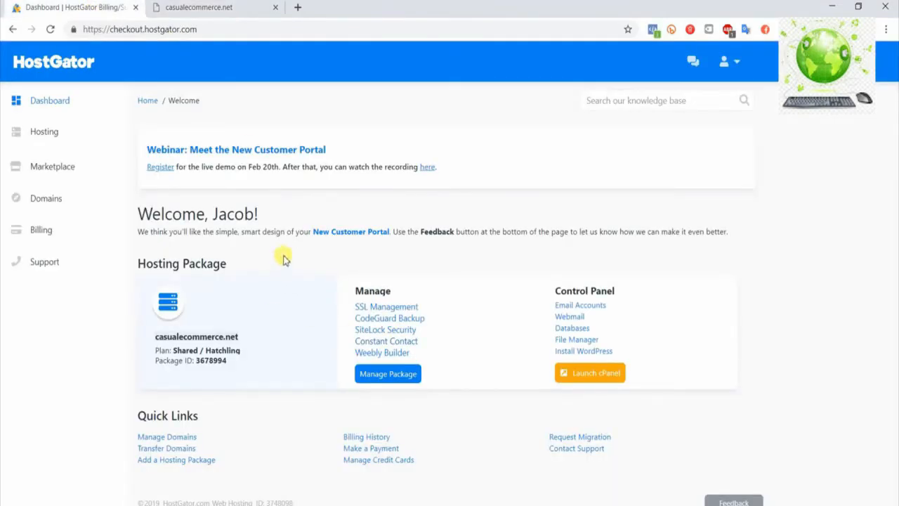
left_click(253, 10)
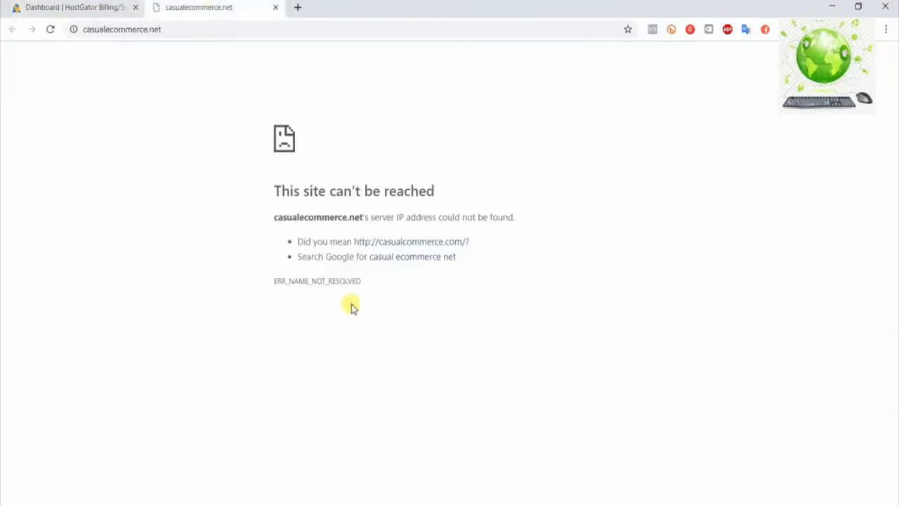
left_click(84, 7)
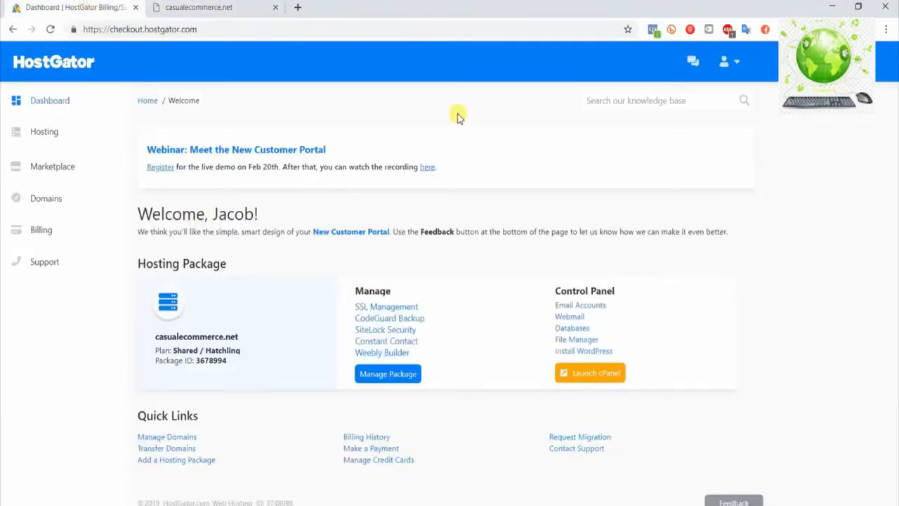
left_click(209, 7)
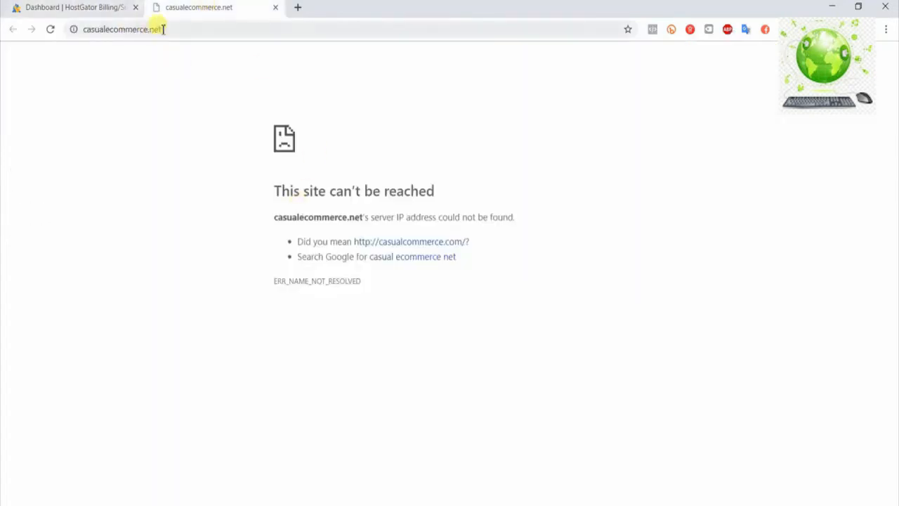
left_click(80, 8)
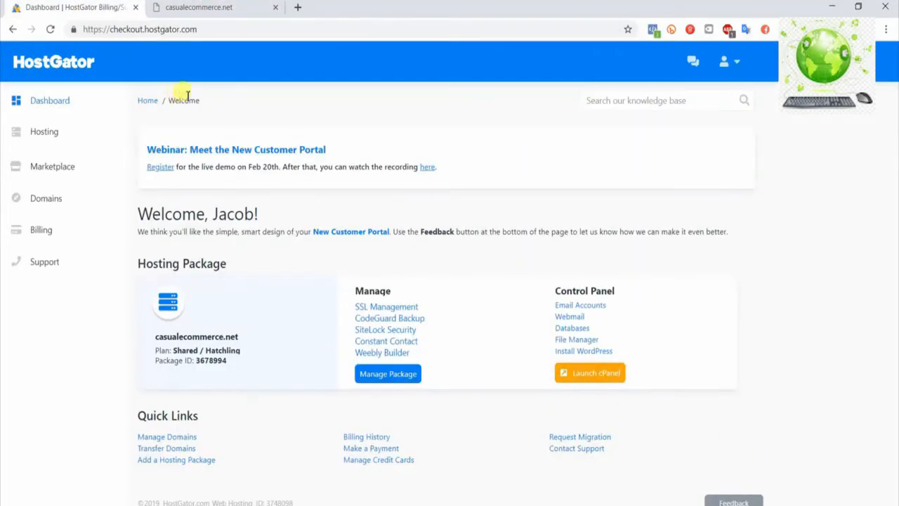
left_click(203, 9)
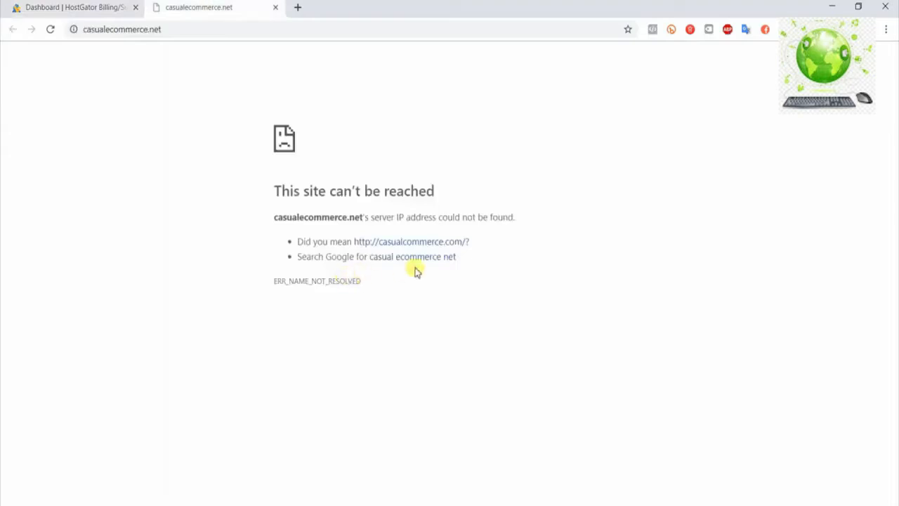
left_click(97, 8)
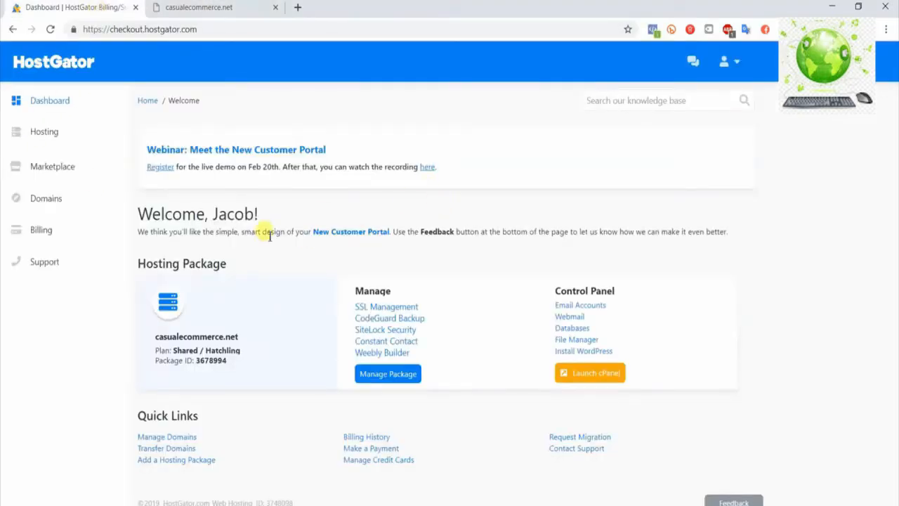
left_click(178, 8)
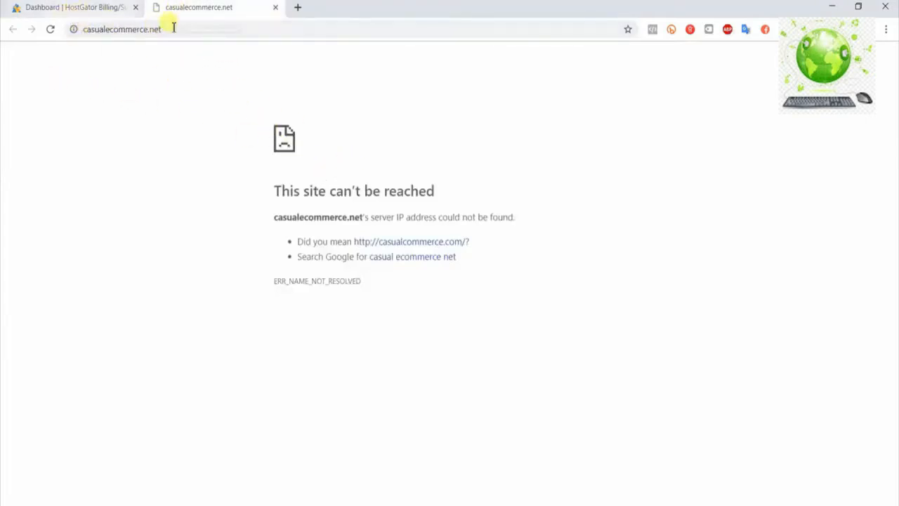
left_click(110, 16)
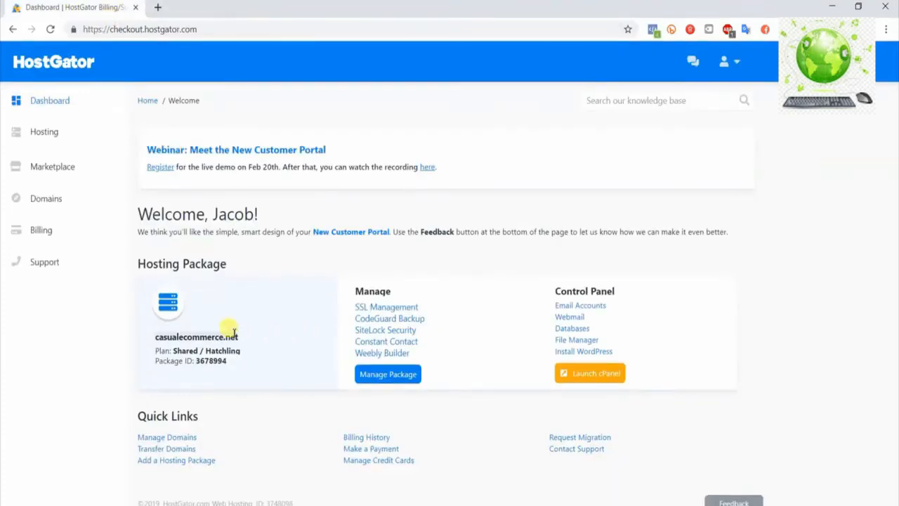
Visit casualecommerce.net from the hosting package's domain name to check the page it loads, and close that page
double_click(201, 336)
right_click(201, 337)
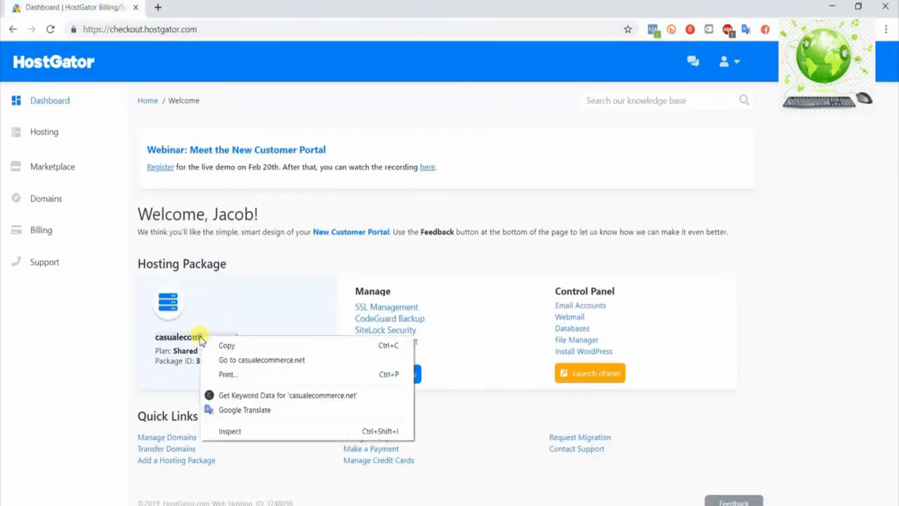
left_click(232, 363)
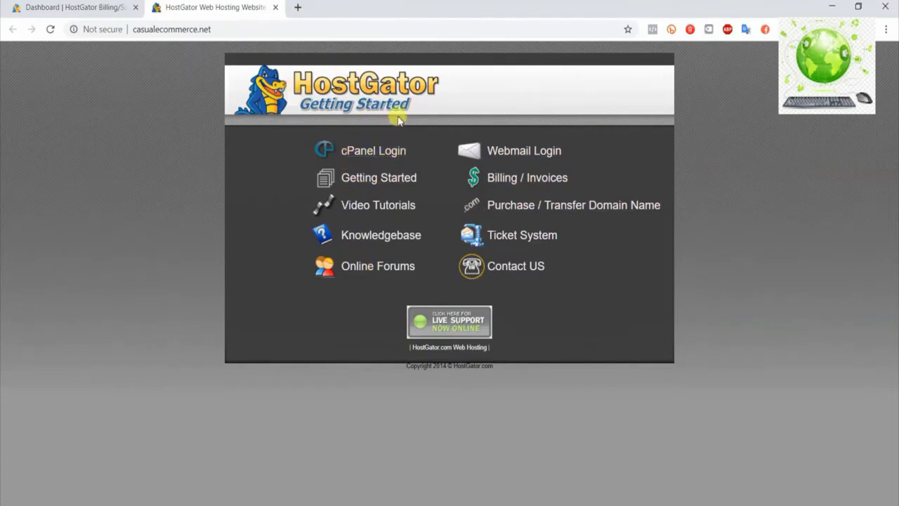
left_click(274, 7)
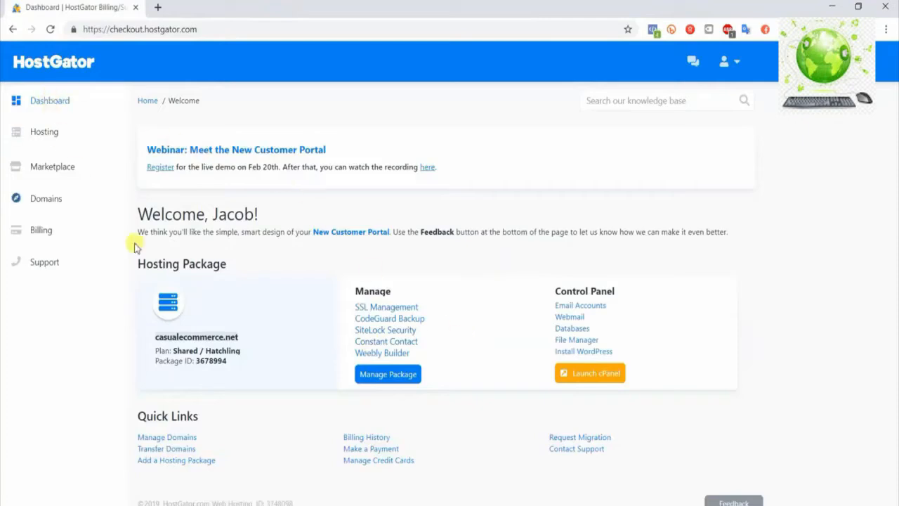
Launch cPanel for the hosting package and open QuickInstall from the Software section
left_click(589, 377)
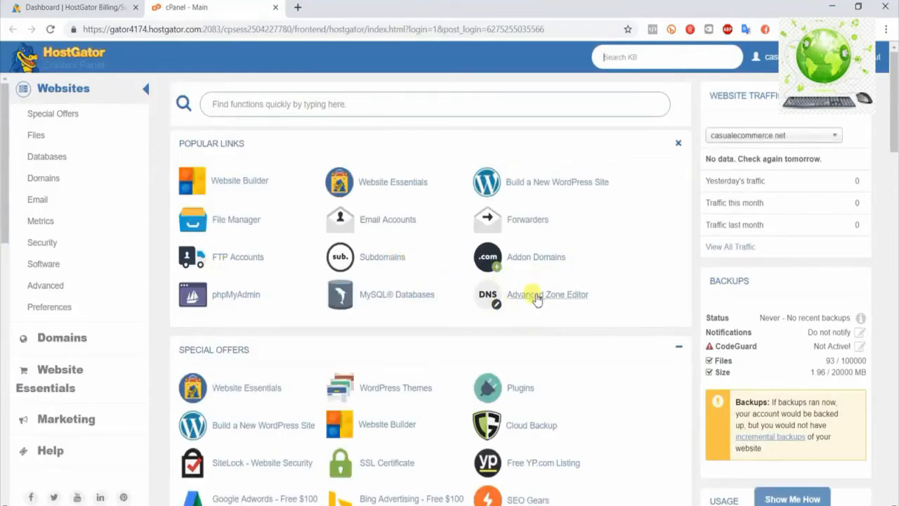
scroll(569, 295, "down", 4)
scroll(574, 297, "down", 7)
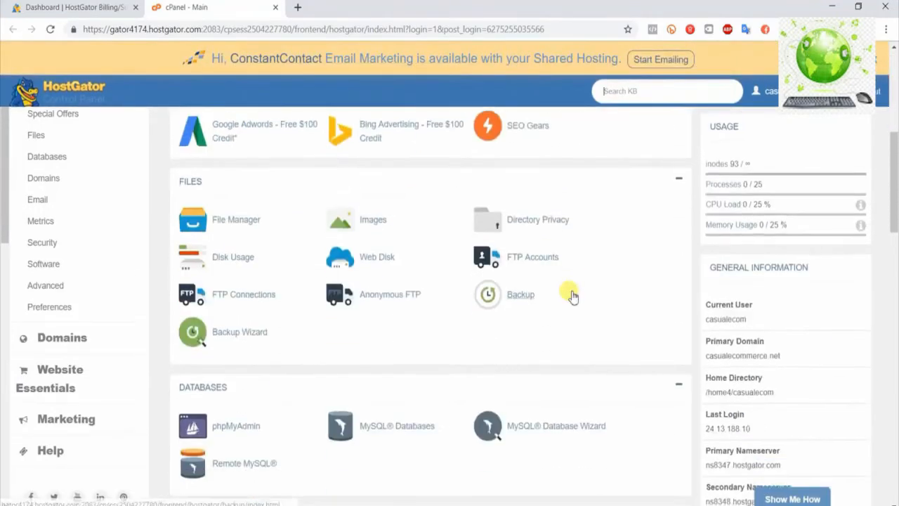
scroll(574, 296, "down", 7)
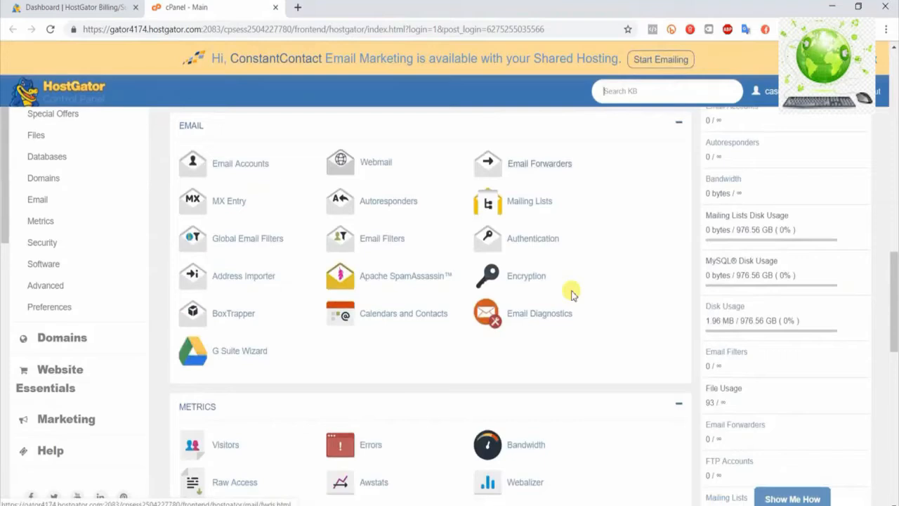
scroll(570, 294, "down", 1)
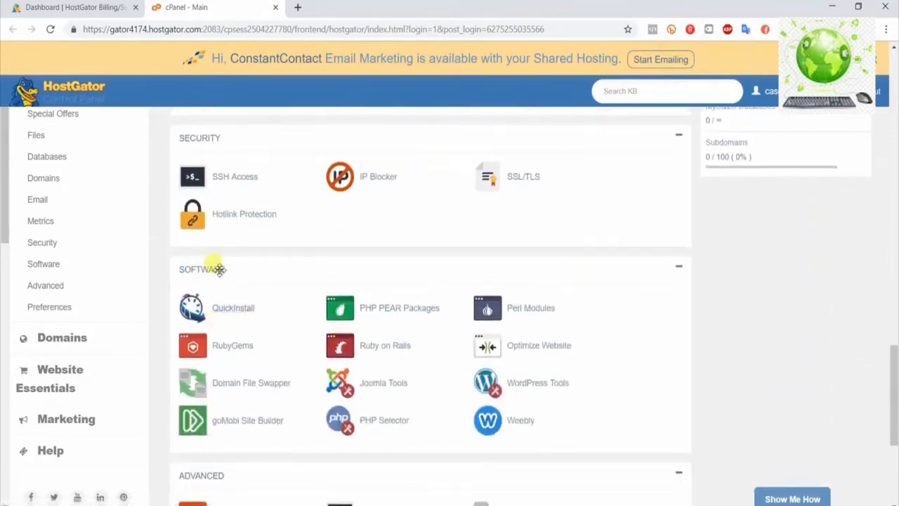
left_click(236, 311)
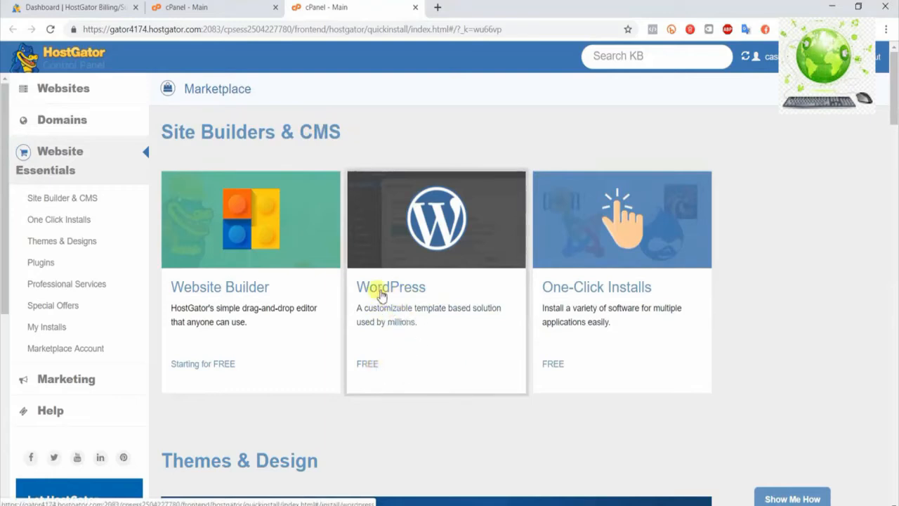
Start the WordPress installation from the marketplace and proceed with casualecommerce.net as the installation domain
left_click(401, 364)
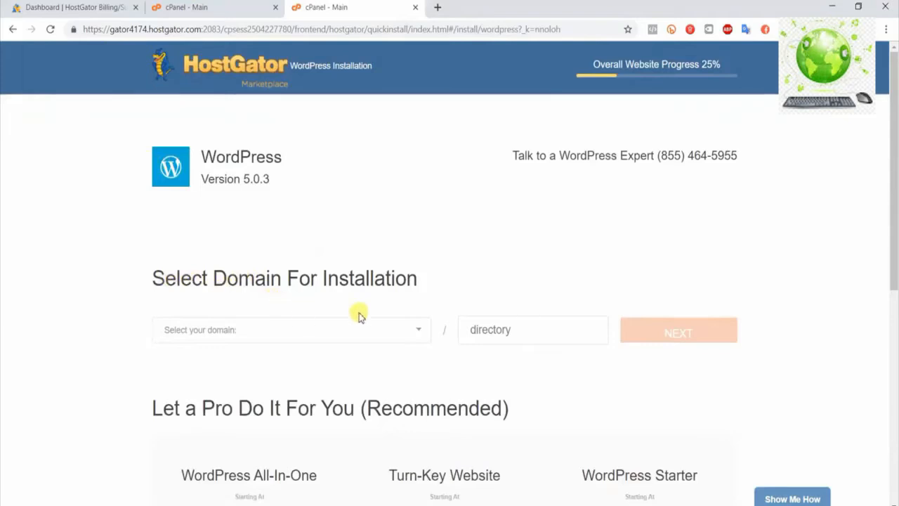
left_click(405, 328)
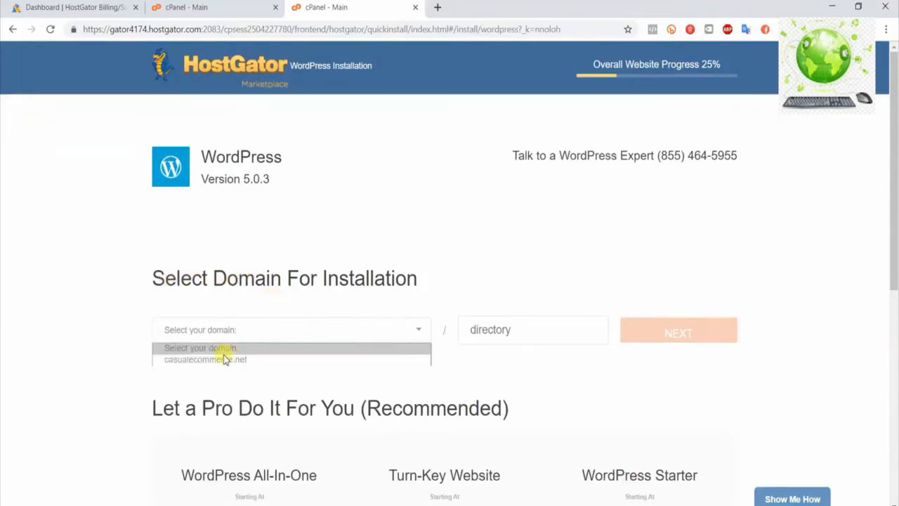
left_click(255, 360)
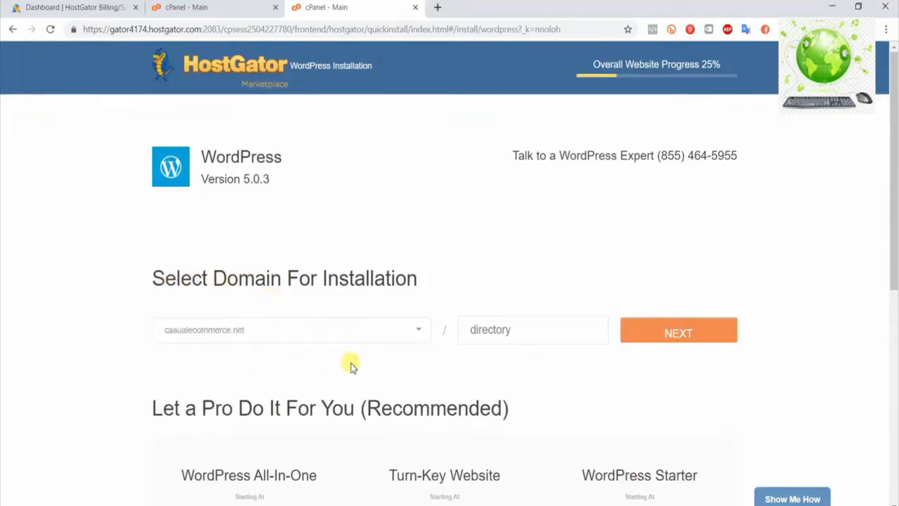
scroll(644, 365, "down", 1)
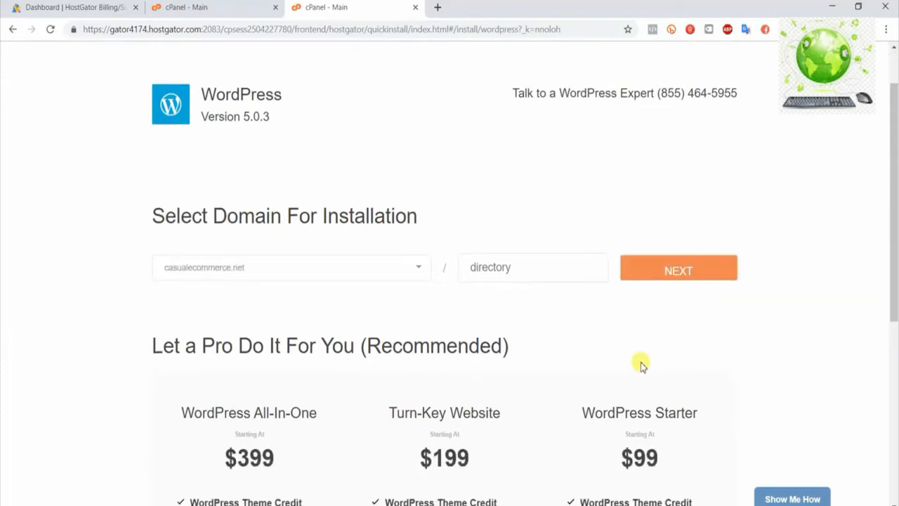
left_click(686, 273)
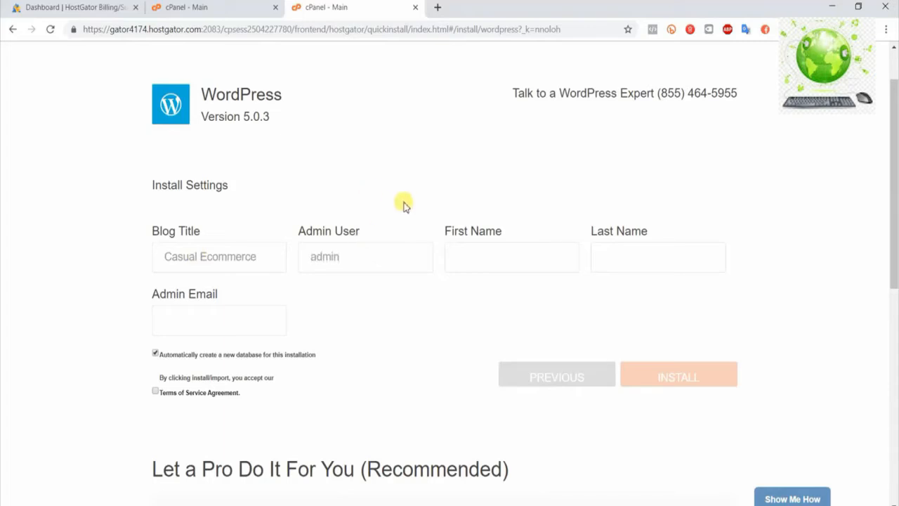
Fill in the administrator's first name, last name and admin email in the WordPress install settings
left_click(492, 252)
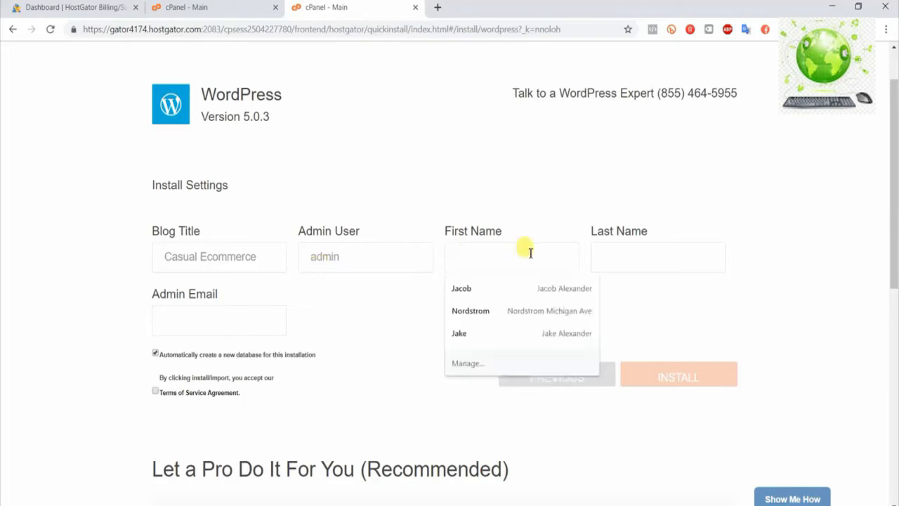
left_click(505, 288)
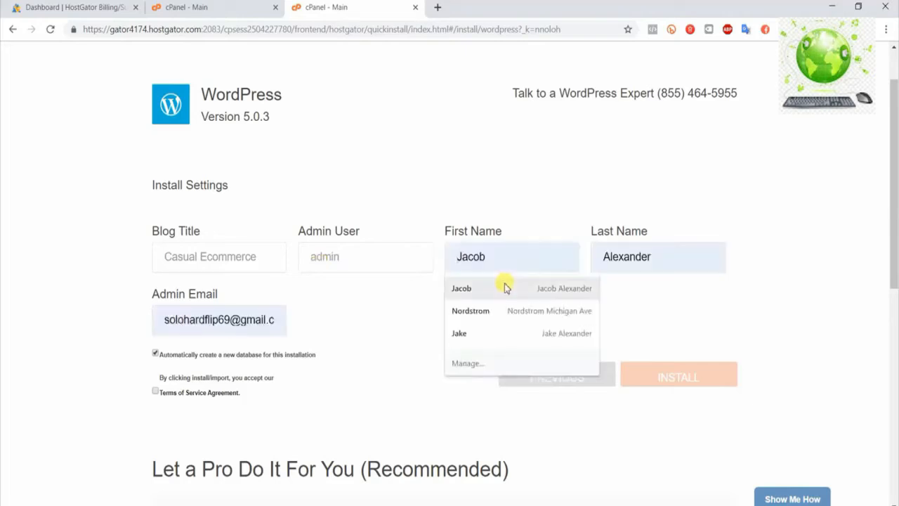
left_click(505, 288)
left_click_drag(161, 316, 464, 305)
key("BackSpace")
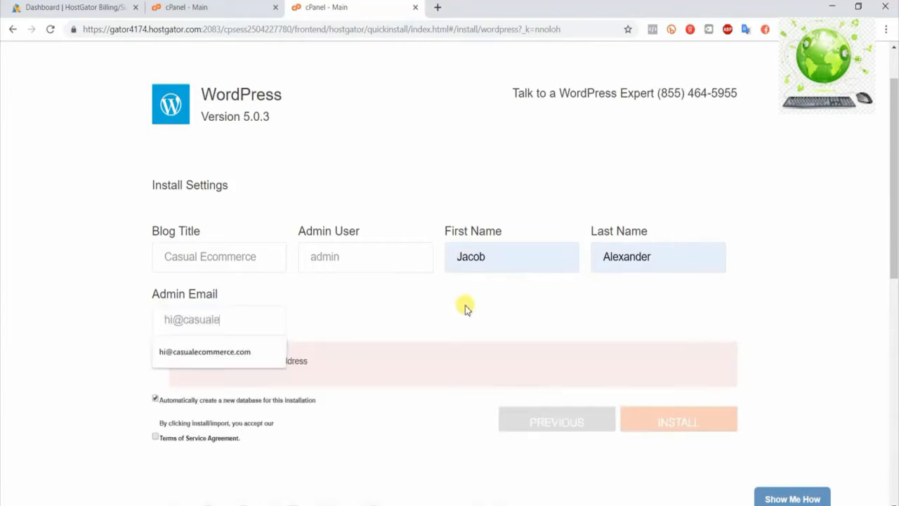
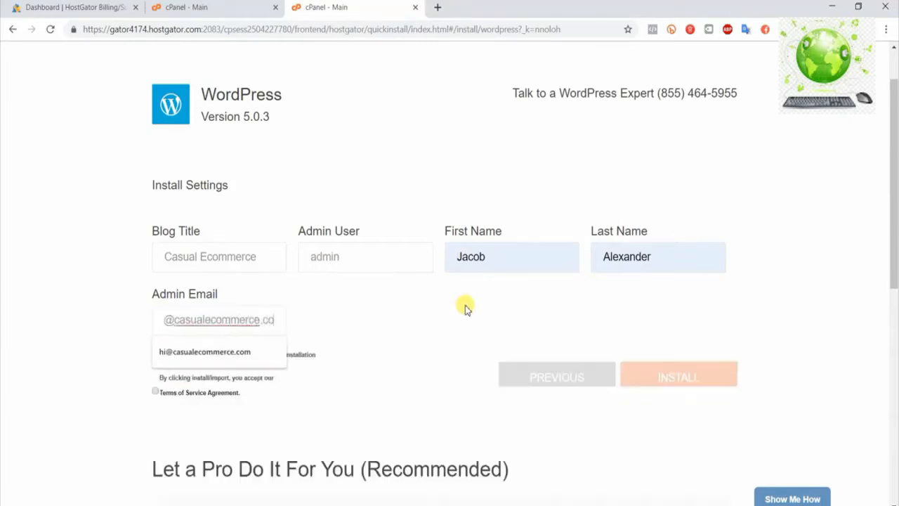
left_click(447, 316)
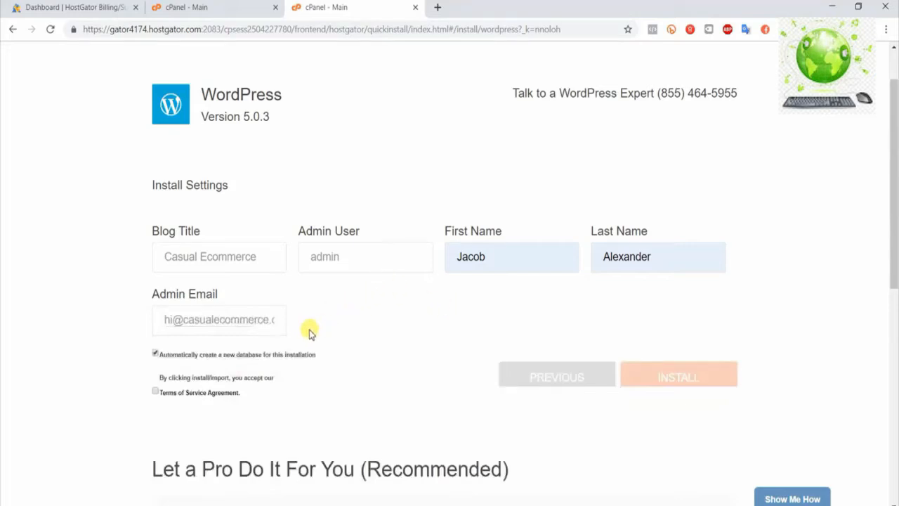
Accept the Terms of Service Agreement and install WordPress with an automatically created database
scroll(387, 386, "down", 1)
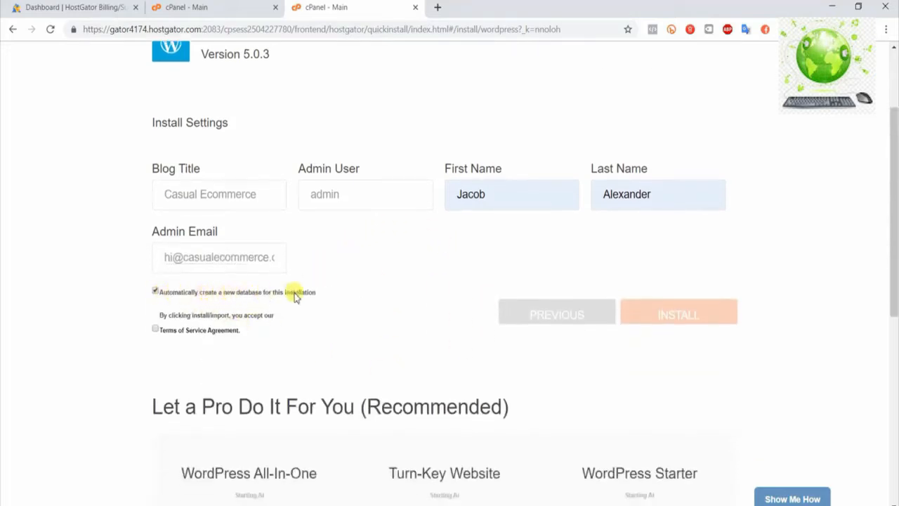
left_click(156, 330)
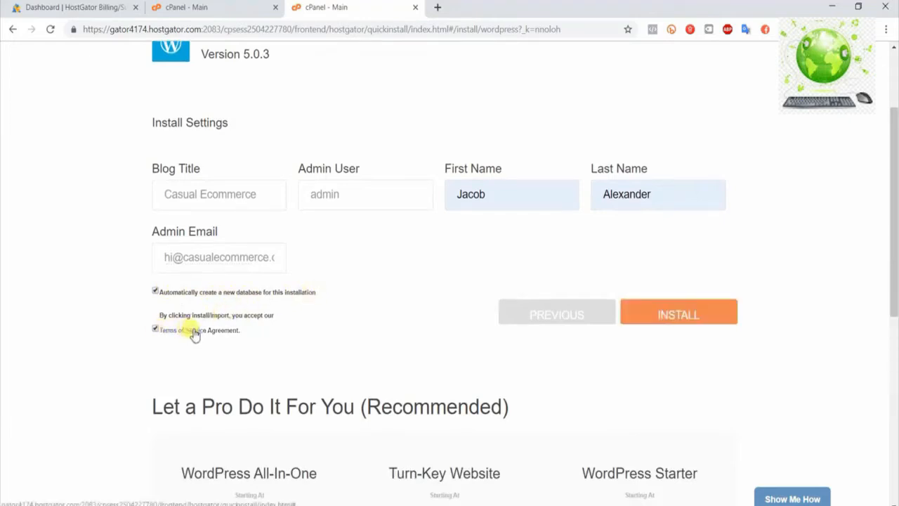
left_click_drag(896, 215, 895, 337)
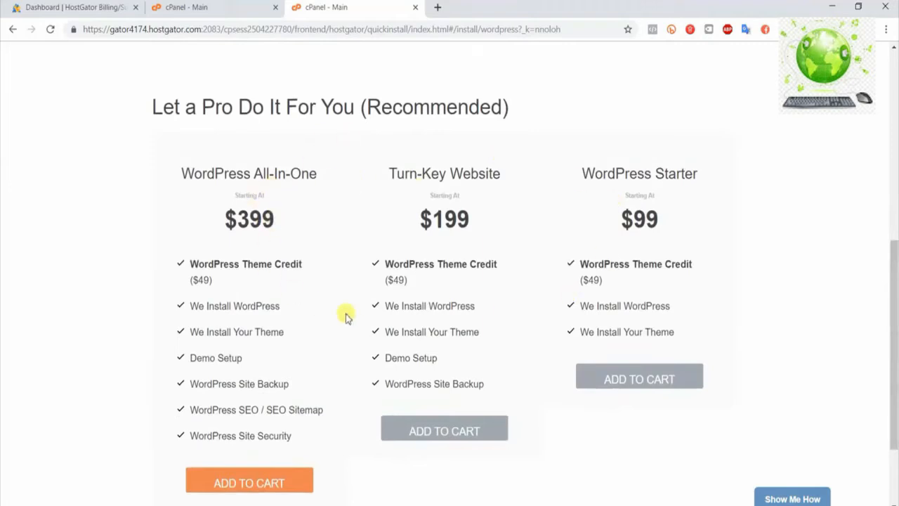
scroll(604, 302, "up", 2)
scroll(695, 292, "up", 1)
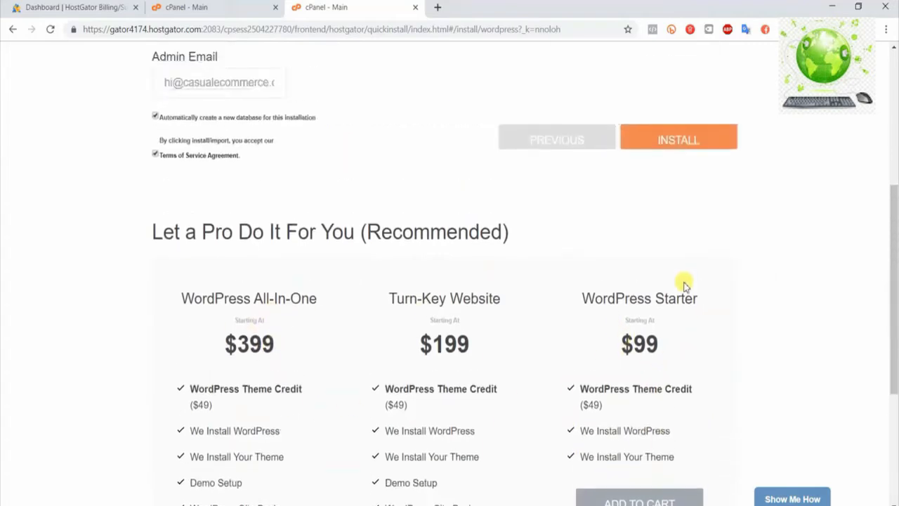
scroll(366, 385, "up", 5)
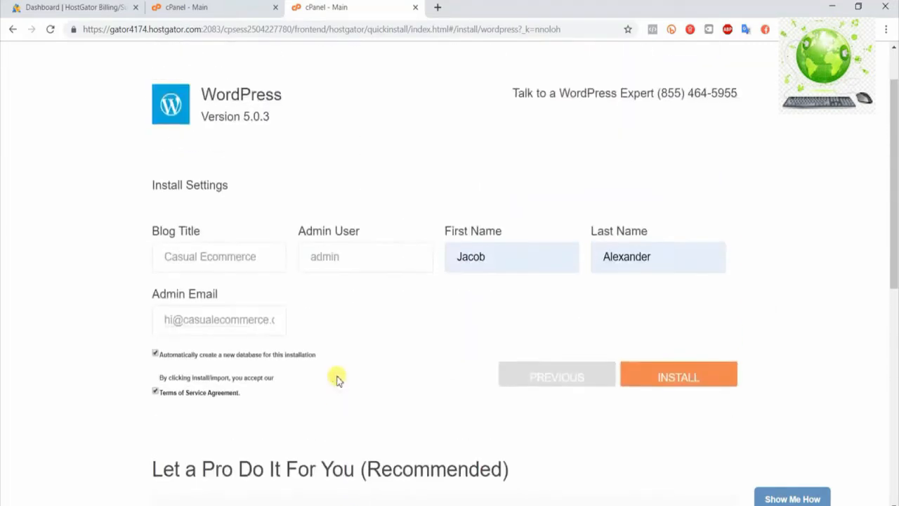
left_click(679, 380)
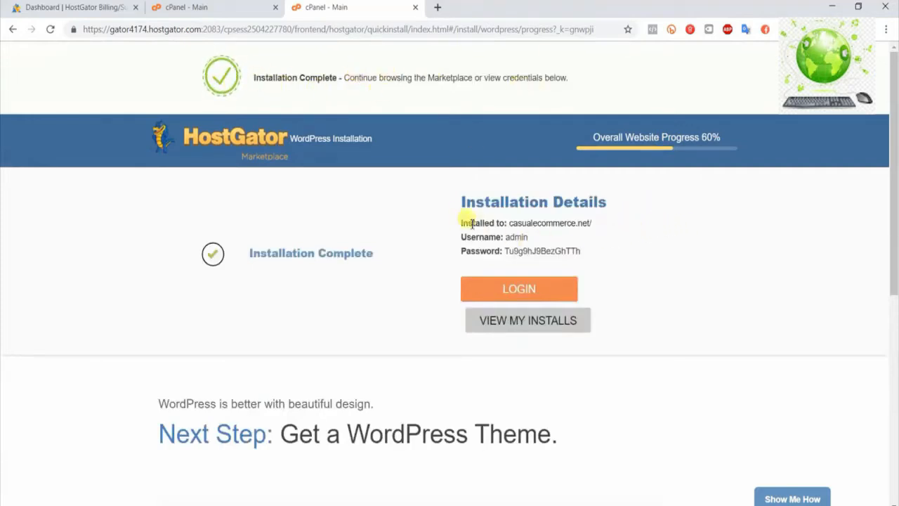
Review the site address, username and password in the installation details, and highlight the installed site's address
left_click_drag(455, 223, 598, 243)
left_click(607, 253)
left_click_drag(261, 134, 233, 145)
left_click_drag(588, 225, 650, 240)
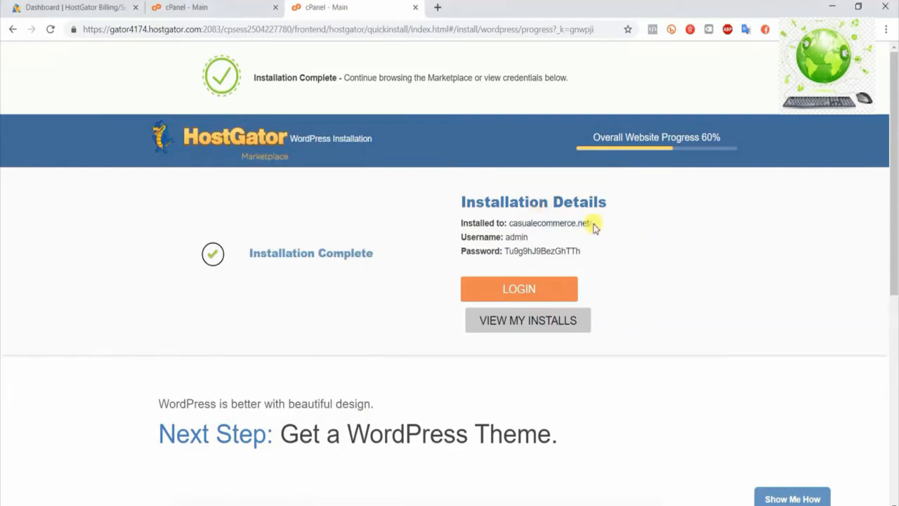
left_click_drag(592, 224, 532, 224)
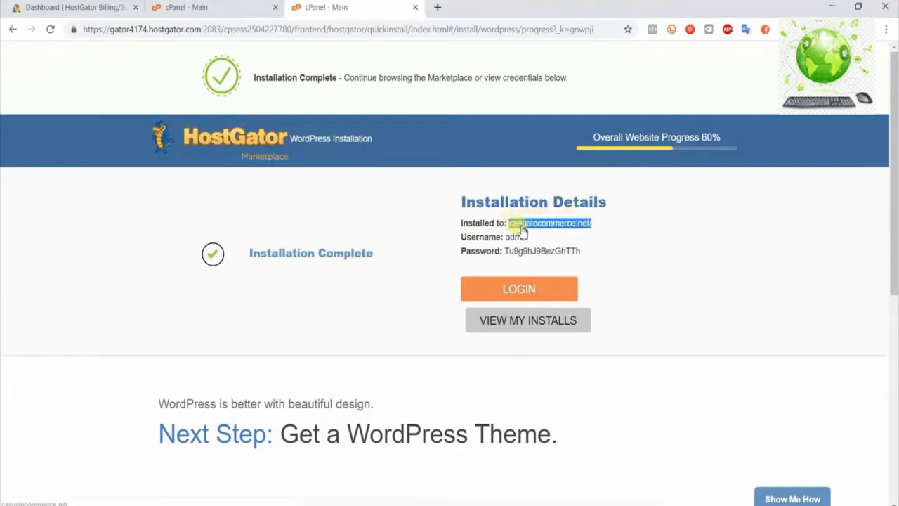
Switch to Notepad and note the login address casualecommerce.net/wp-admin with "username: admin" on the line below
left_click(713, 505)
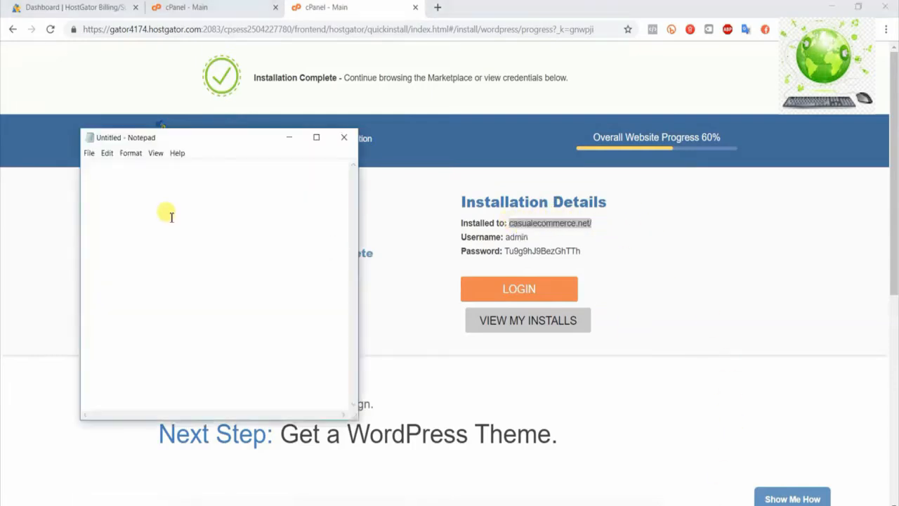
type("casualecommerce.net/")
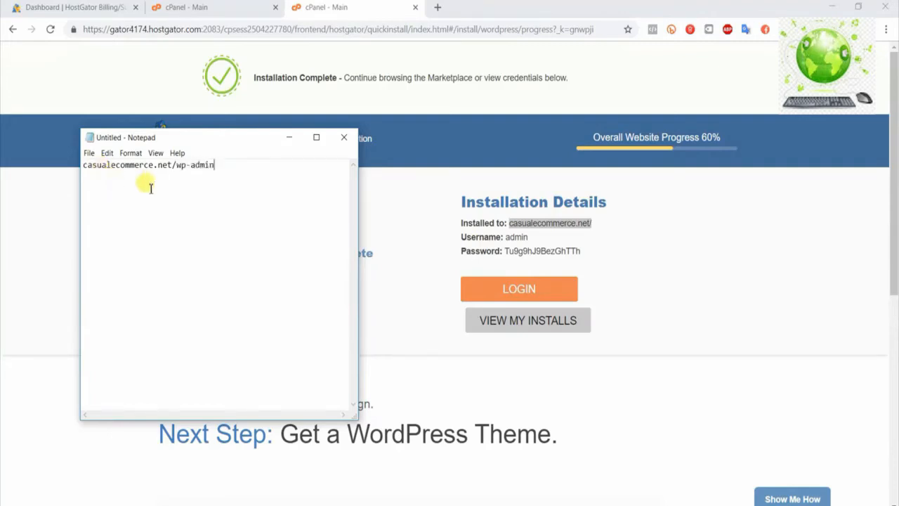
mouse_move(214, 166)
left_mouse_down()
mouse_move(86, 156)
mouse_move(227, 166)
left_mouse_up()
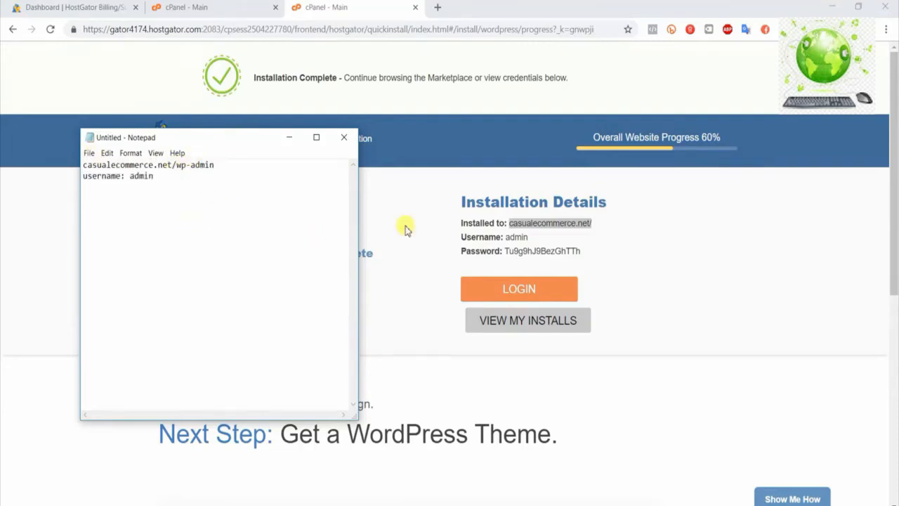
Copy the WordPress password from the installation details into the Notepad note on its own line labelled "password:"
double_click(551, 251)
key("ctrl+c")
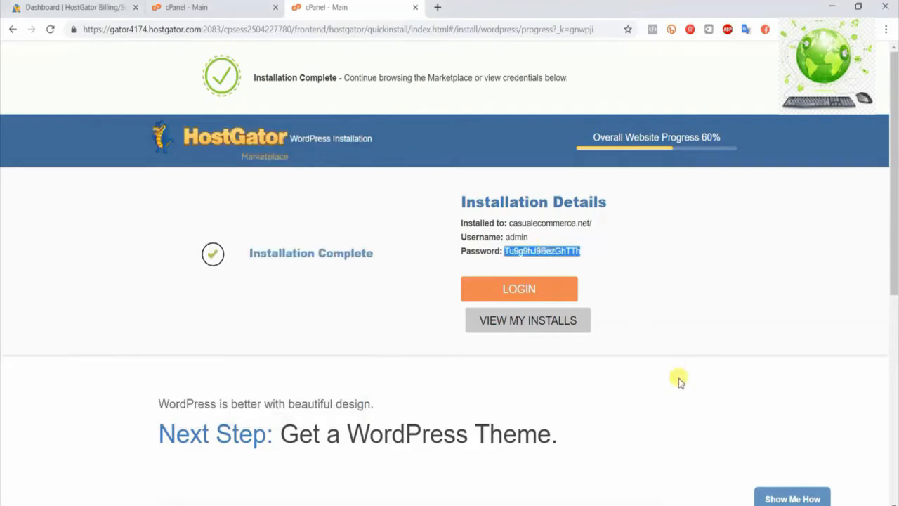
left_click(692, 505)
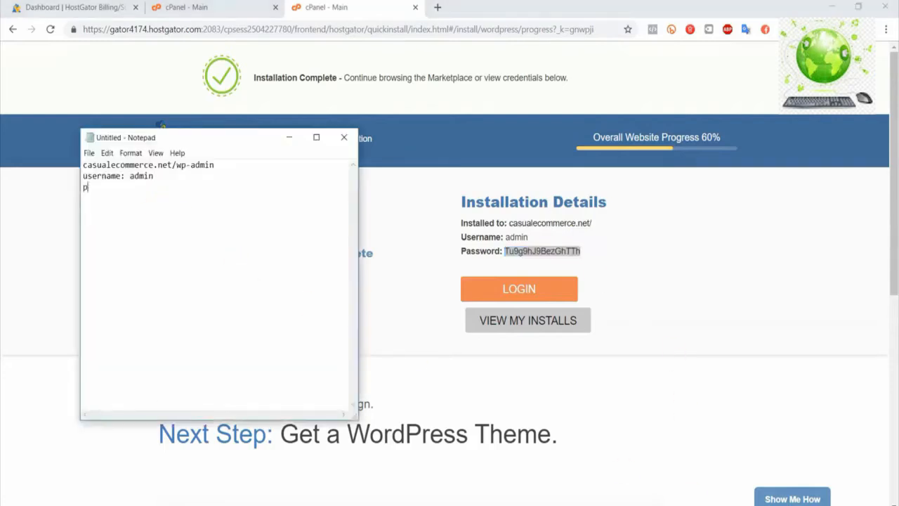
type(":")
key("ctrl+v")
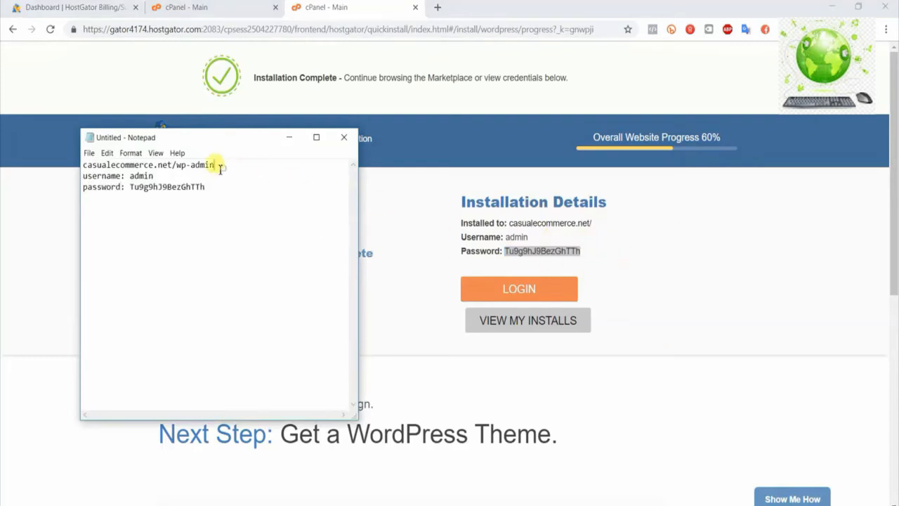
Copy the wp-admin address from the note and open it in a new browser tab
left_click_drag(215, 165, 89, 162)
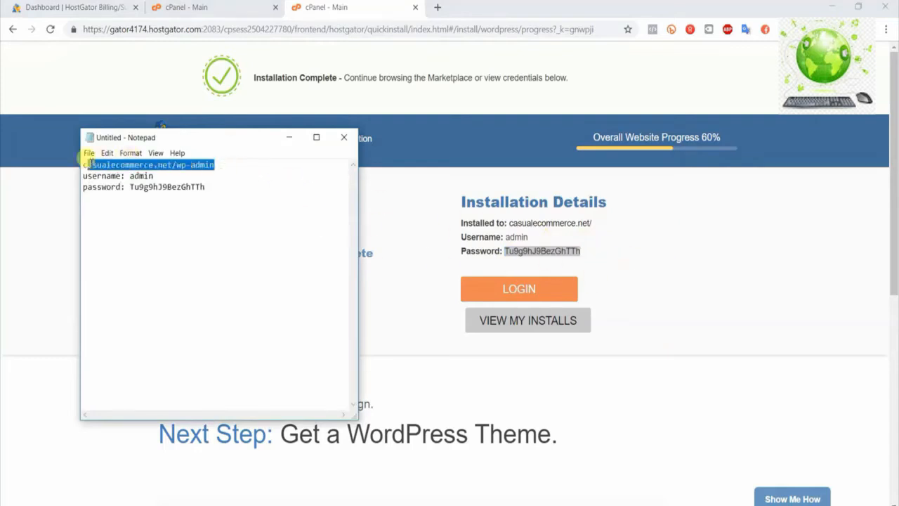
left_click(823, 297)
left_click(437, 8)
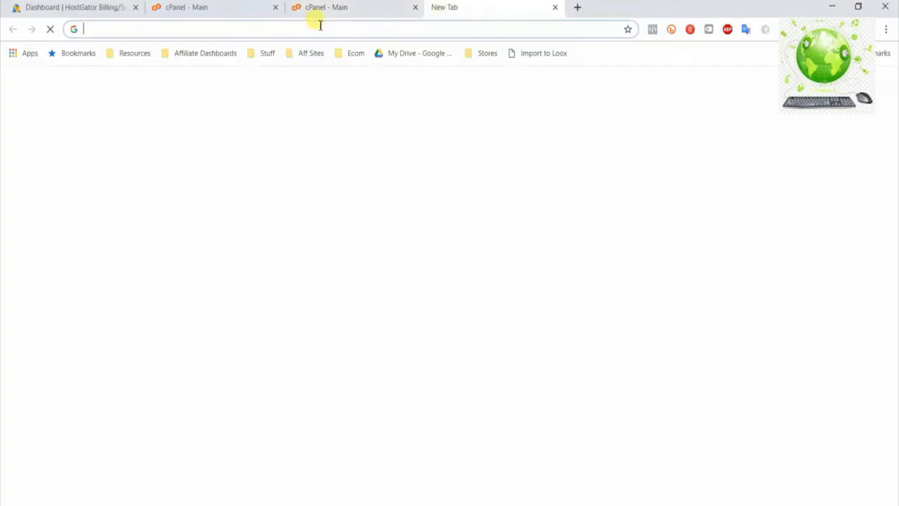
type("casualecommerce.net/wp-admin")
key("Return")
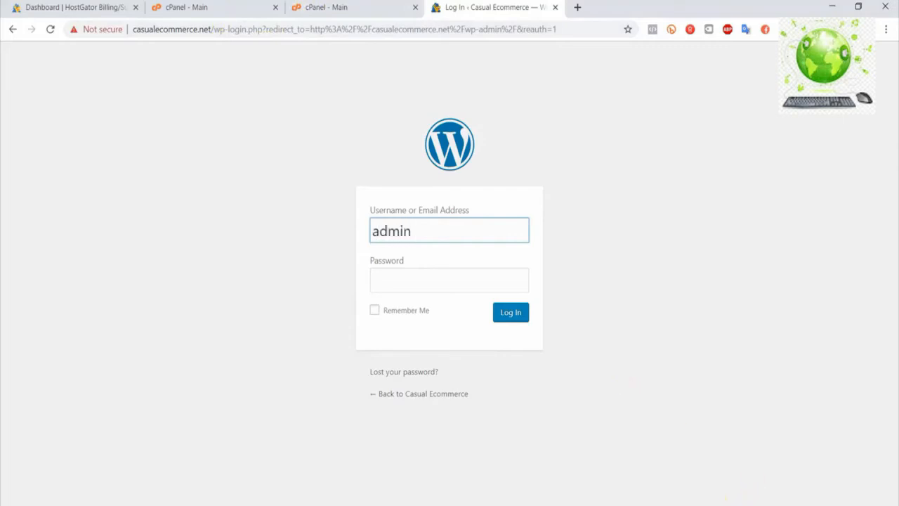
Log in to WordPress as admin with the account password copied from the note, and dismiss the browser's offer to save it
key("alt+Tab")
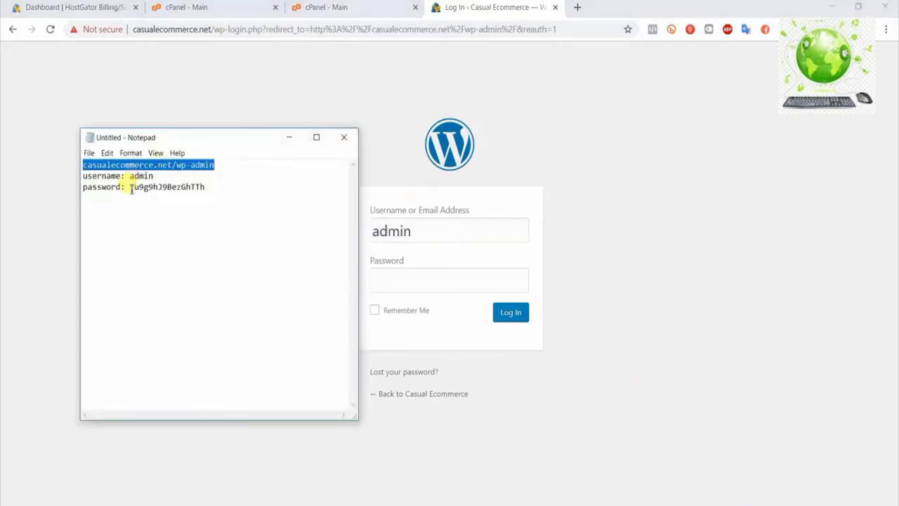
left_click_drag(130, 188, 203, 189)
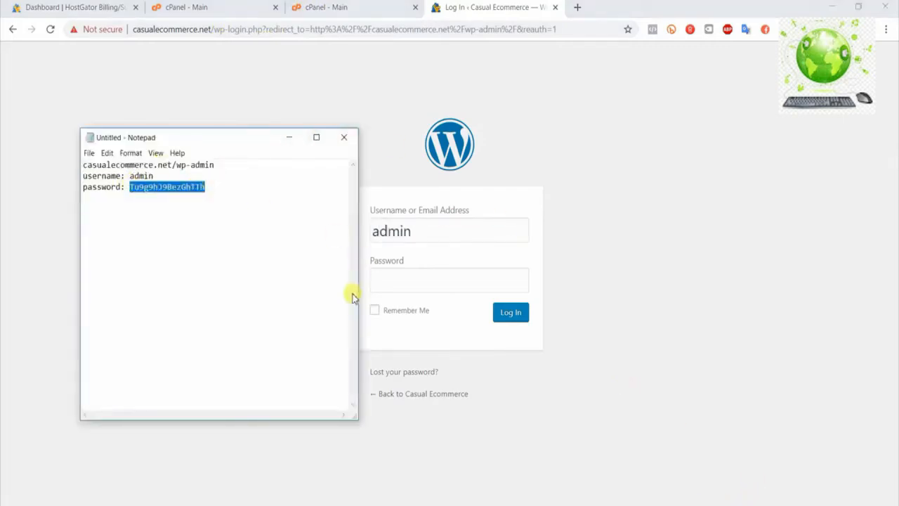
left_click(450, 281)
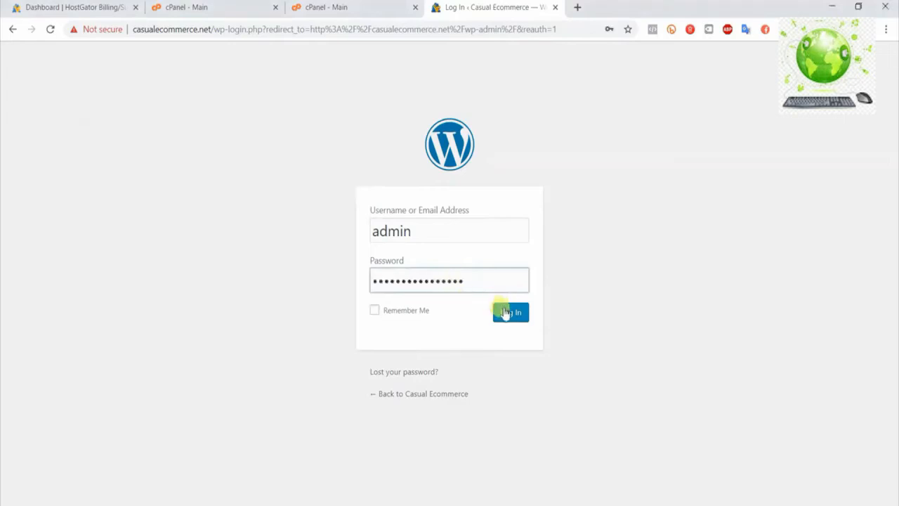
left_click(507, 314)
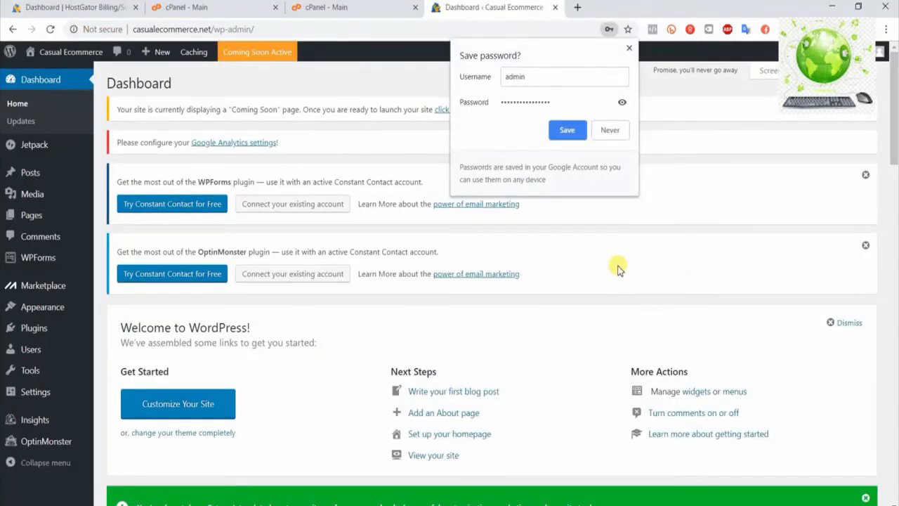
left_click(659, 131)
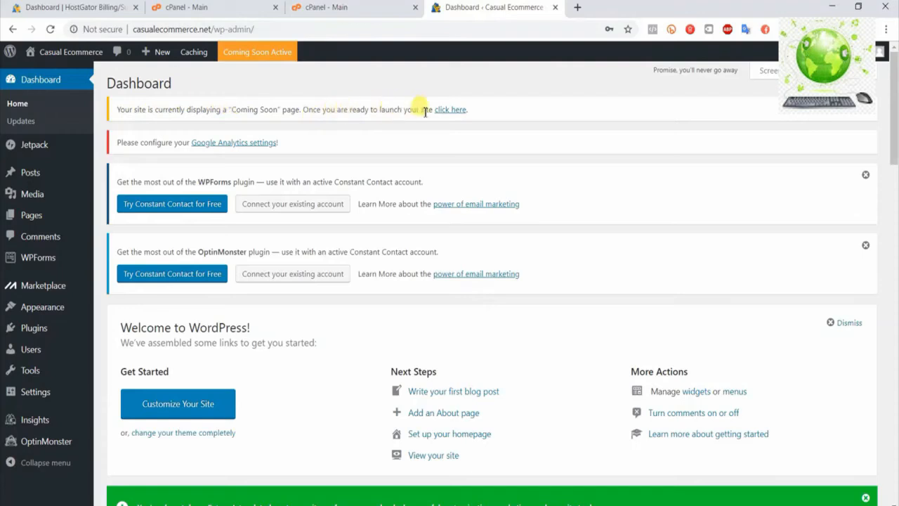
Launch the site by turning off its "Coming Soon" page, and open the live site in a new browser tab
left_click(447, 111)
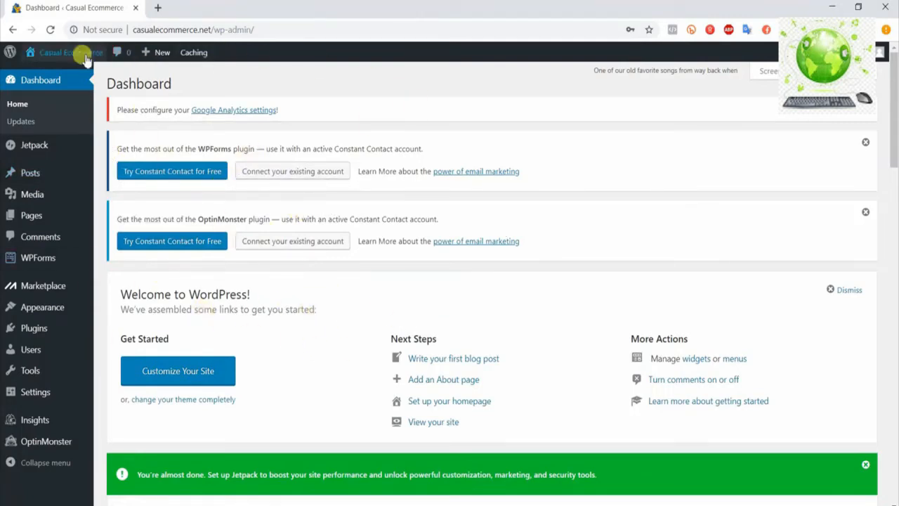
mouse_move(70, 53)
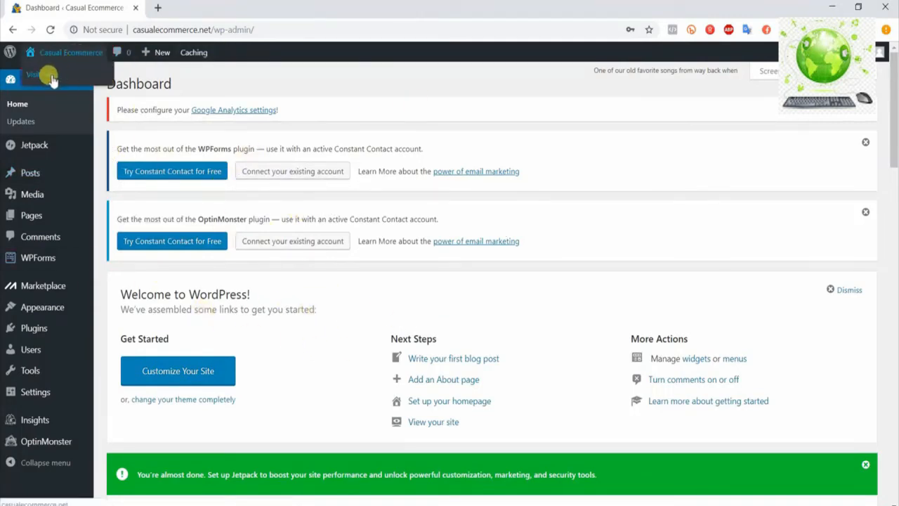
right_click(41, 74)
left_click(59, 85)
left_click(159, 7)
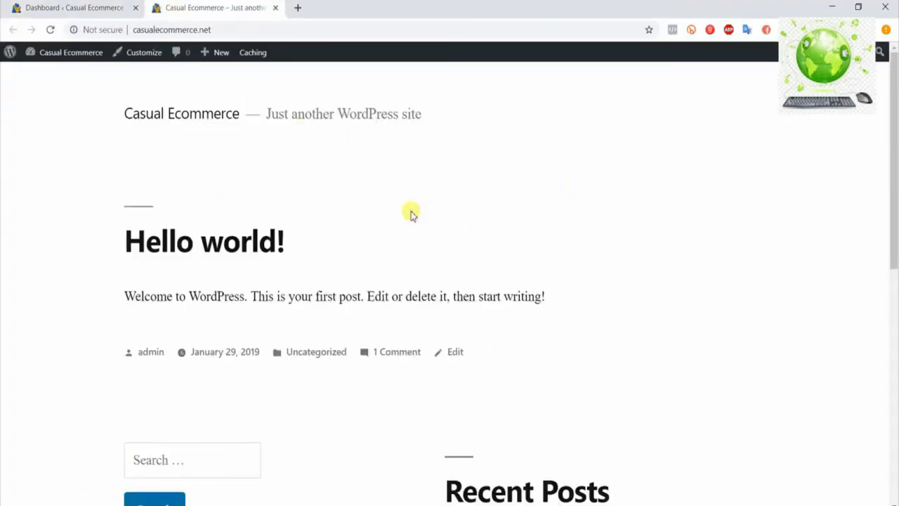
Look through the live homepage to examine its default post and widget sections
scroll(577, 277, "down", 2)
scroll(653, 304, "down", 4)
scroll(653, 304, "up", 6)
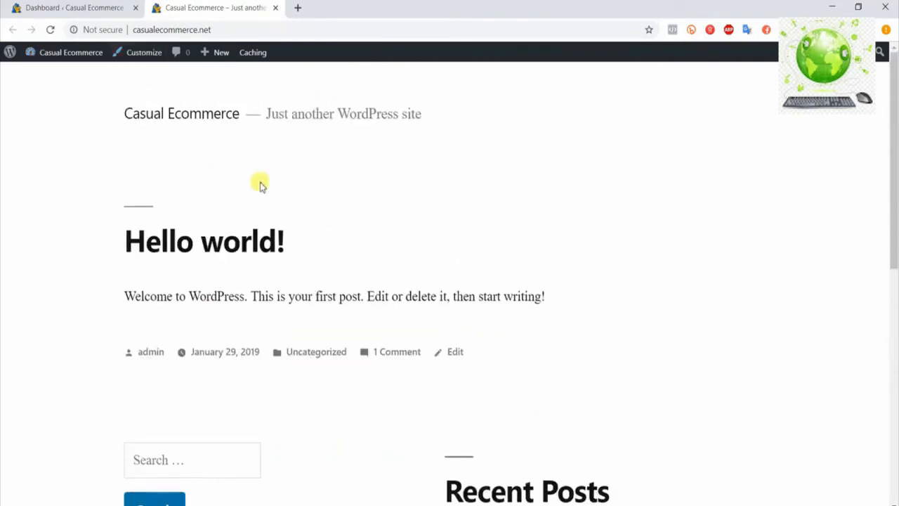
scroll(728, 326, "down", 2)
scroll(674, 353, "up", 2)
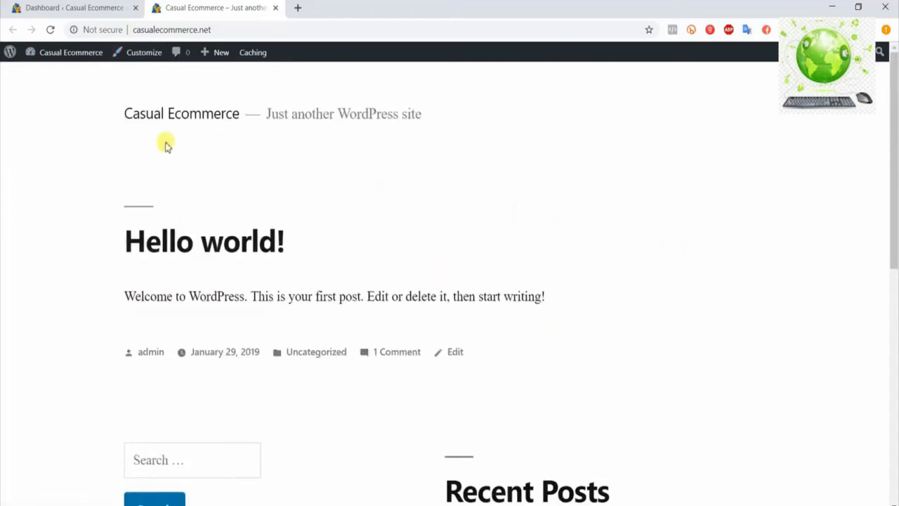
scroll(610, 241, "down", 1)
scroll(608, 237, "up", 1)
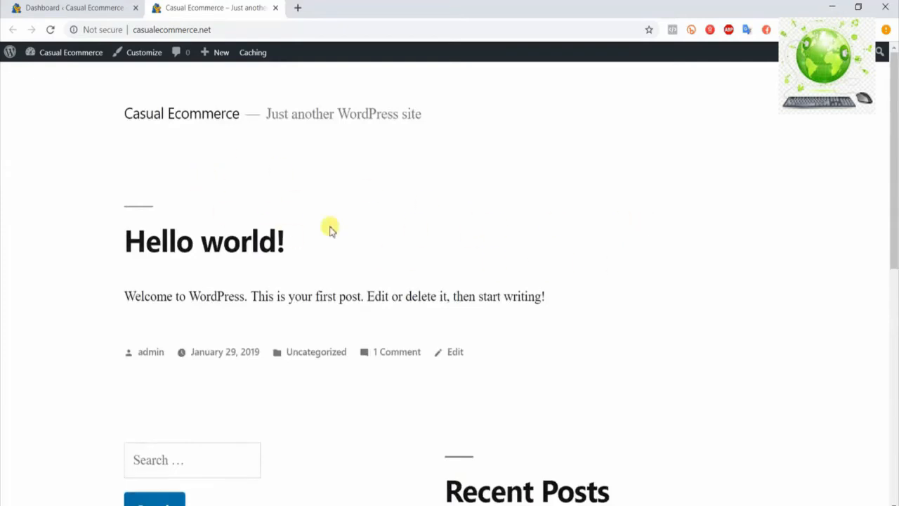
Return to the WordPress dashboard and deactivate all installed plugins with a bulk action
left_click(71, 6)
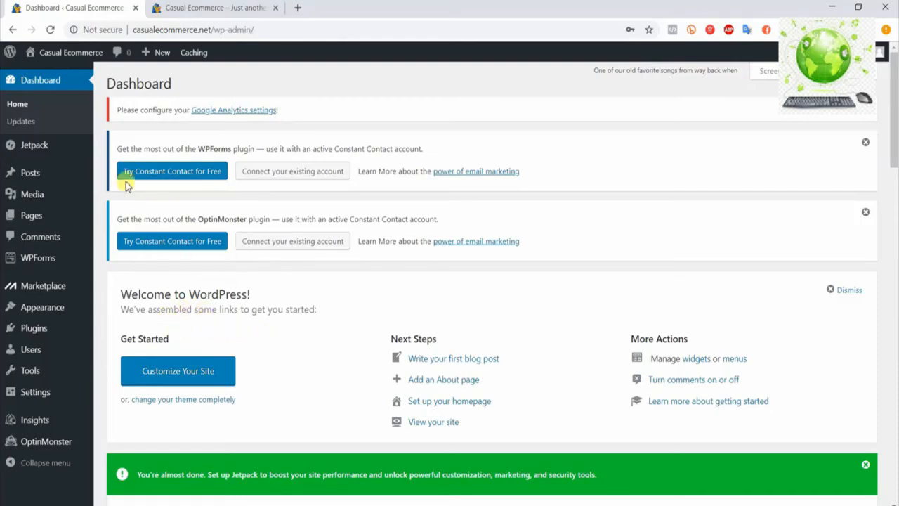
mouse_move(53, 327)
left_click(141, 335)
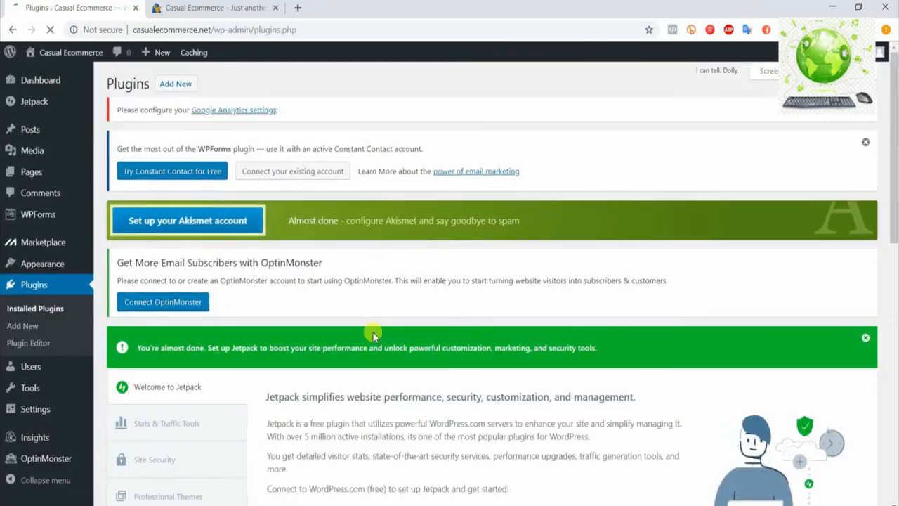
scroll(553, 300, "down", 5)
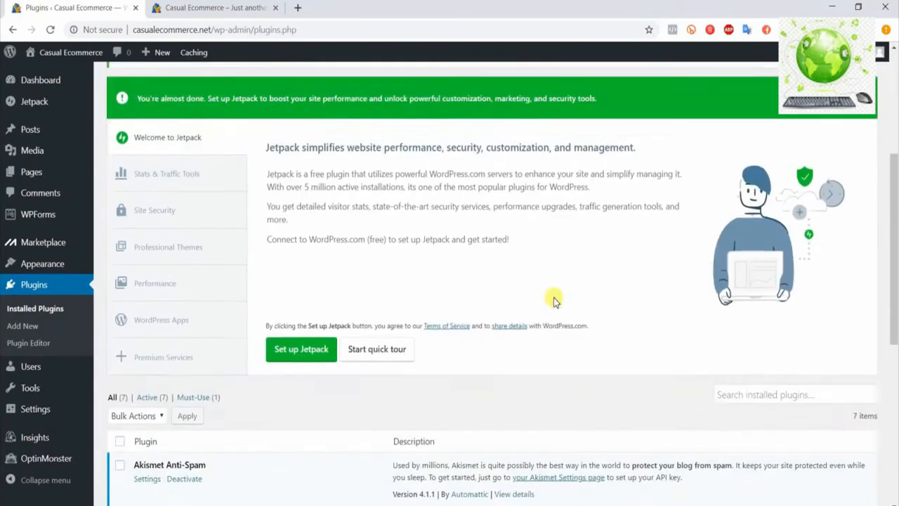
scroll(553, 300, "down", 3)
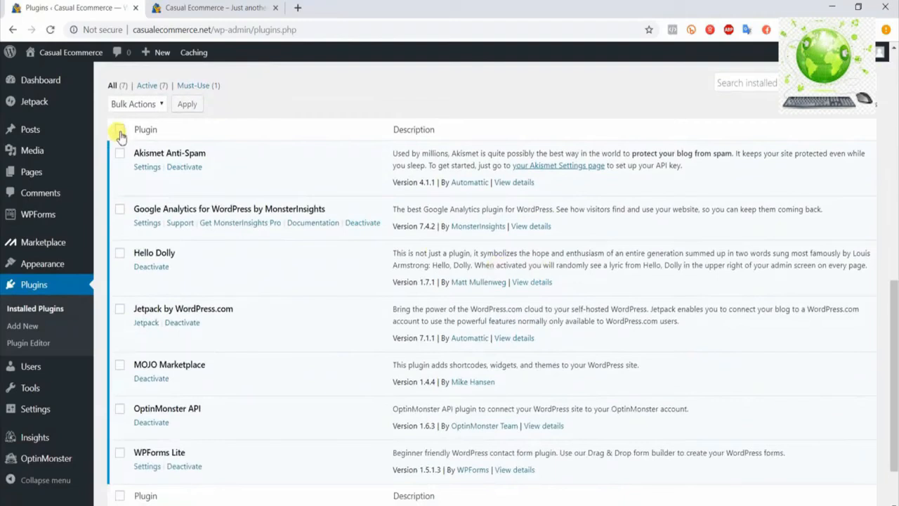
left_click(120, 130)
scroll(288, 428, "up", 1)
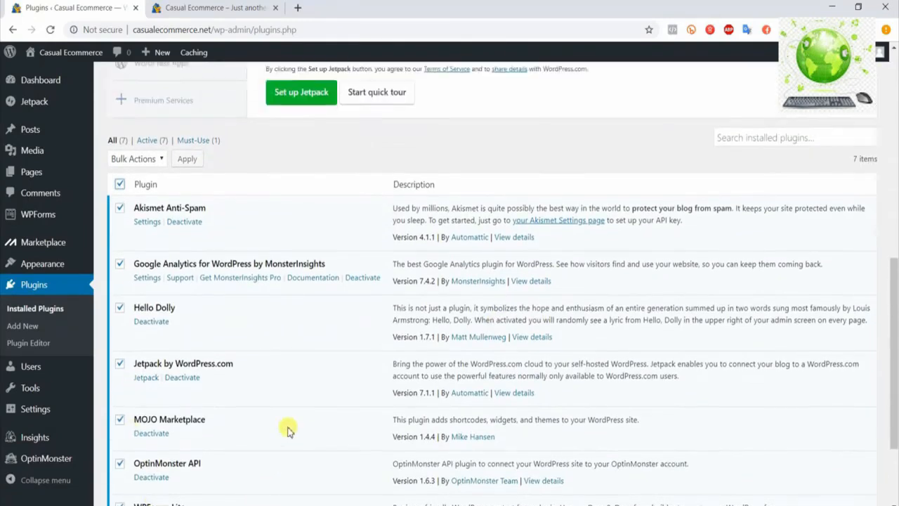
left_click(141, 167)
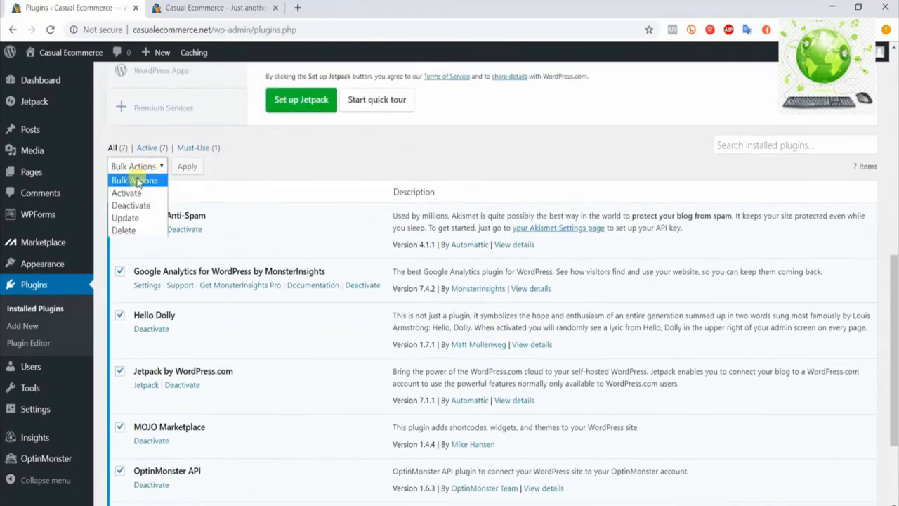
left_click(144, 204)
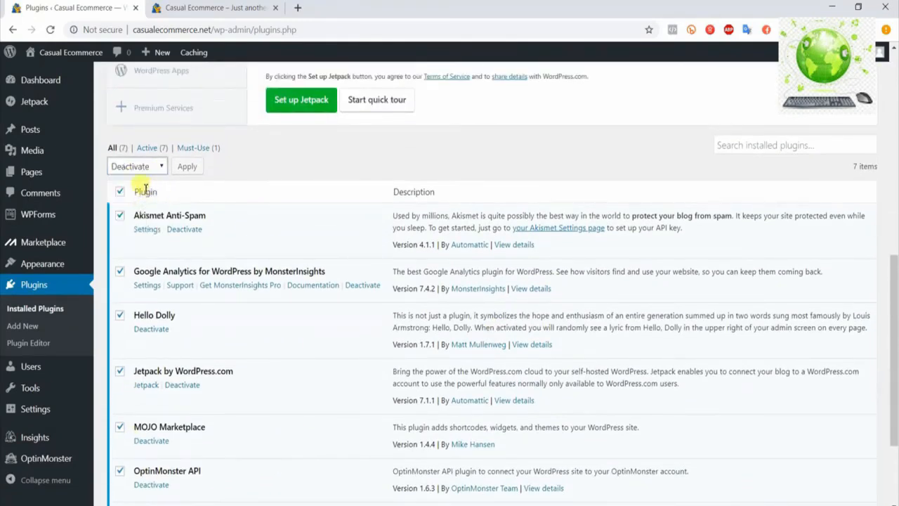
left_click(187, 172)
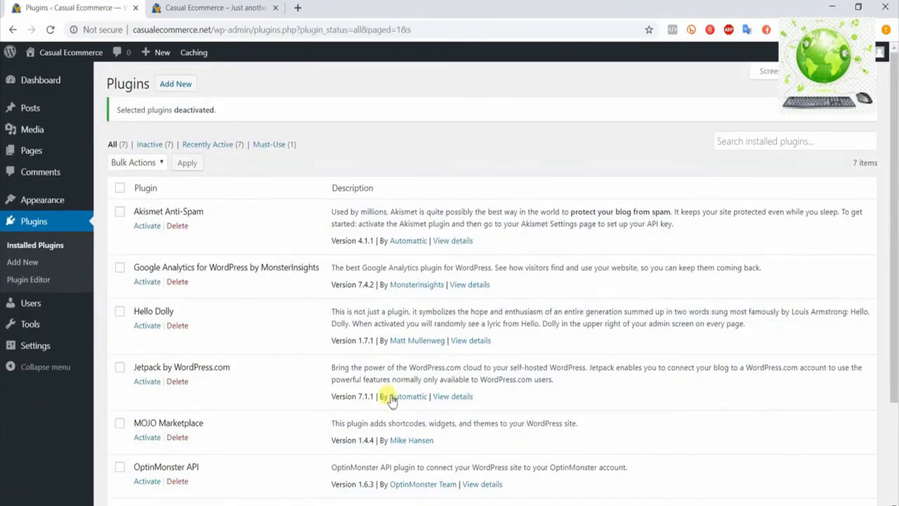
Delete all the deactivated plugins together with their data, and dismiss the deactivation notice
left_click(121, 188)
left_click(160, 163)
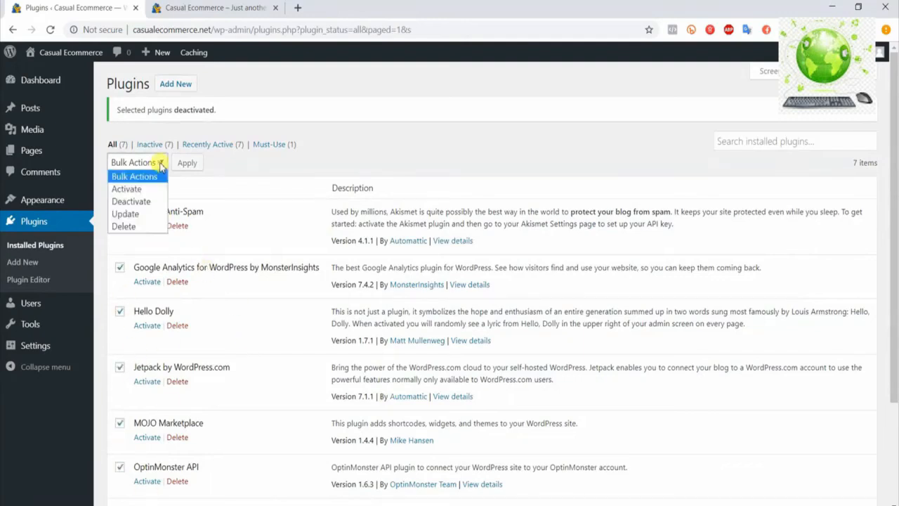
left_click(126, 226)
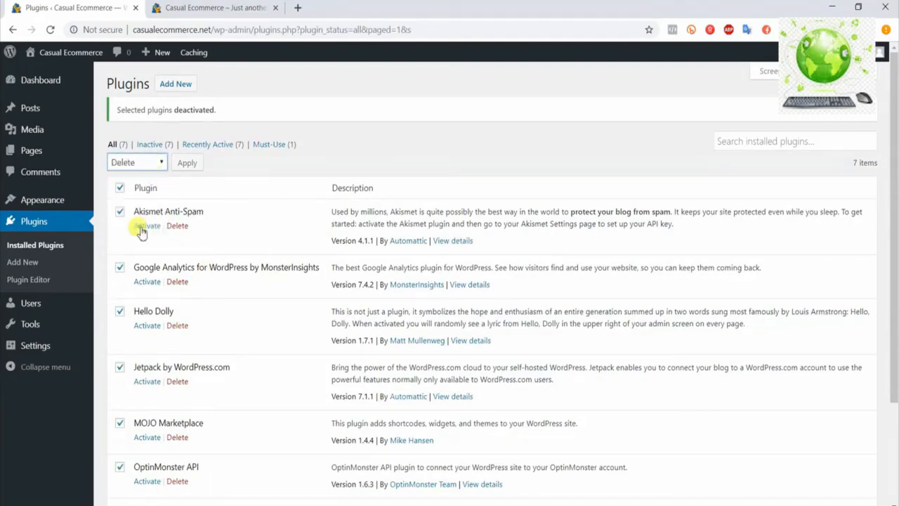
left_click(185, 163)
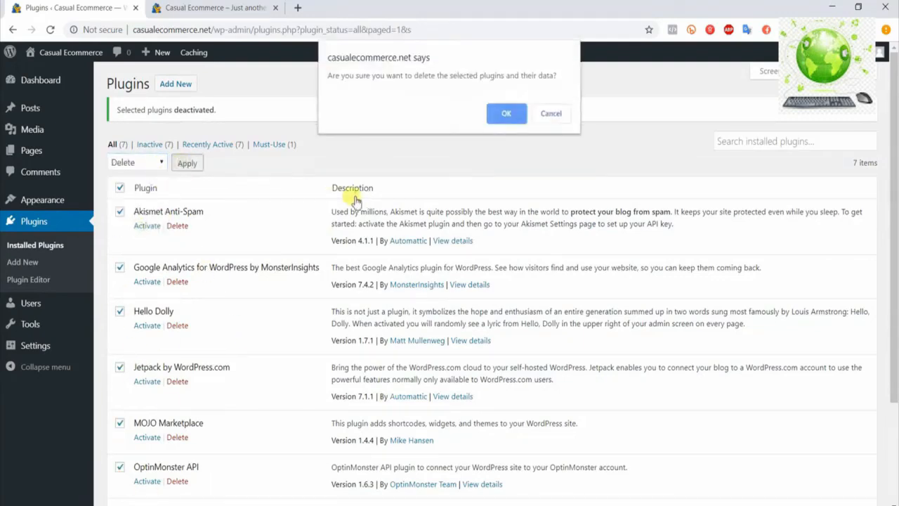
left_click(503, 114)
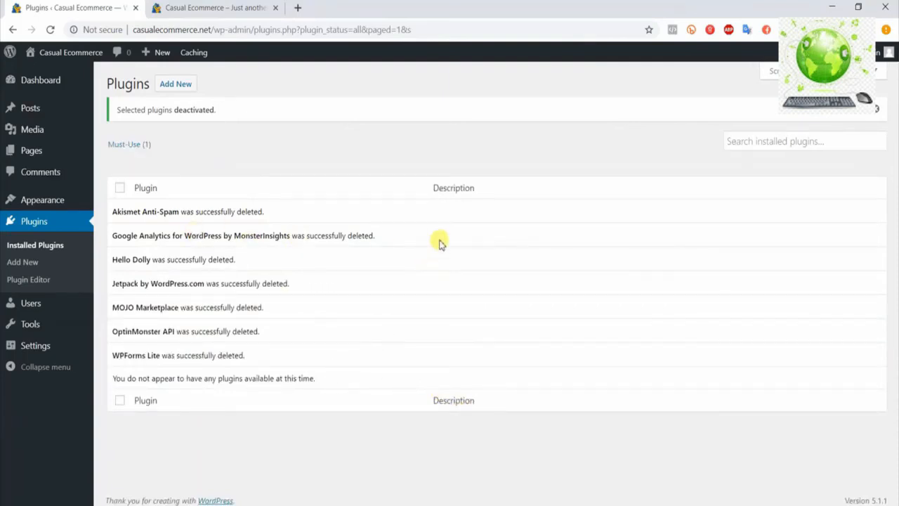
left_click(876, 111)
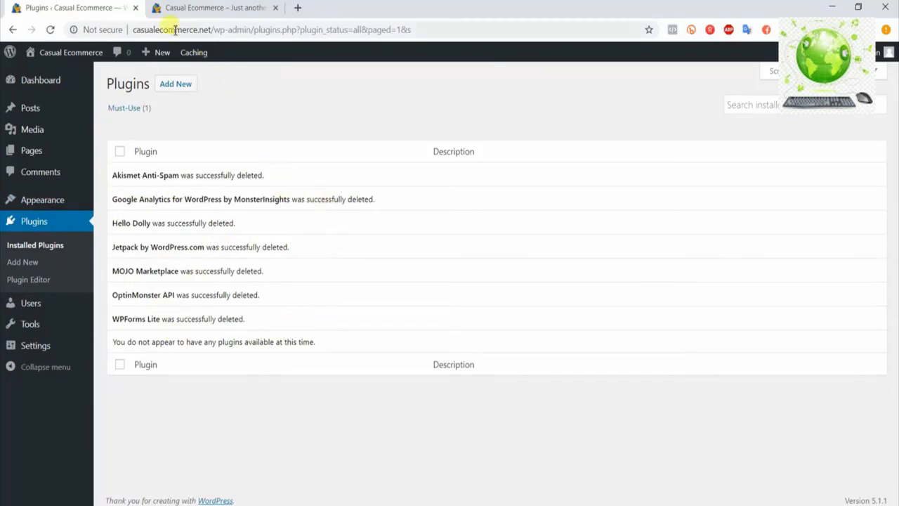
Open the "Hello world!" post from the live site's recent posts and examine the index.php and date segments of its URL
left_click(204, 7)
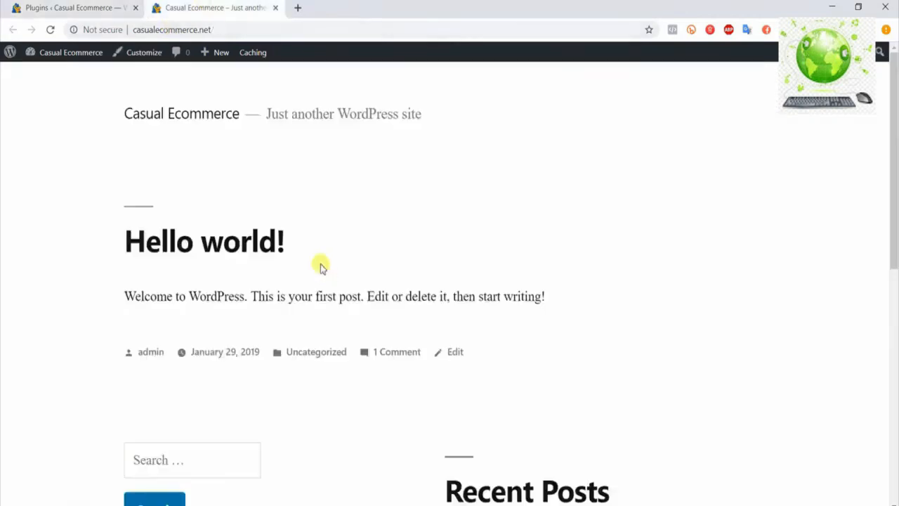
scroll(491, 341, "down", 2)
scroll(491, 340, "down", 2)
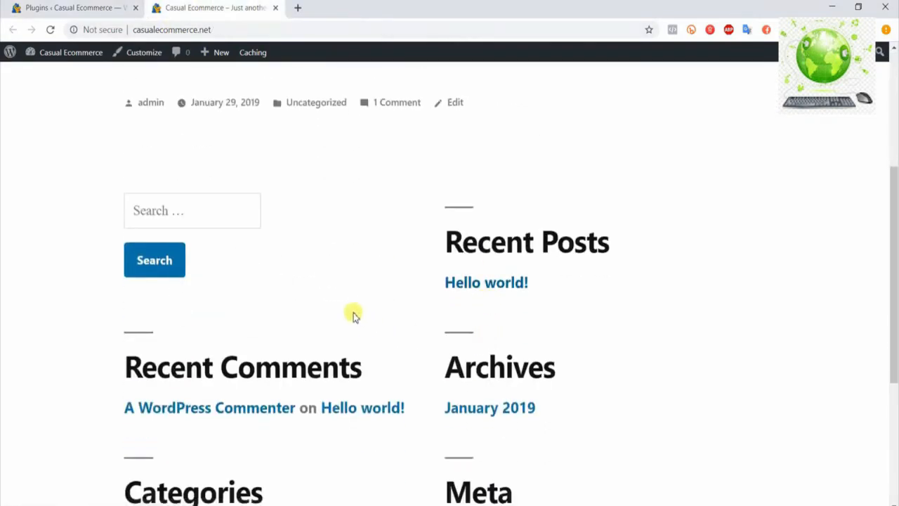
left_click(462, 284)
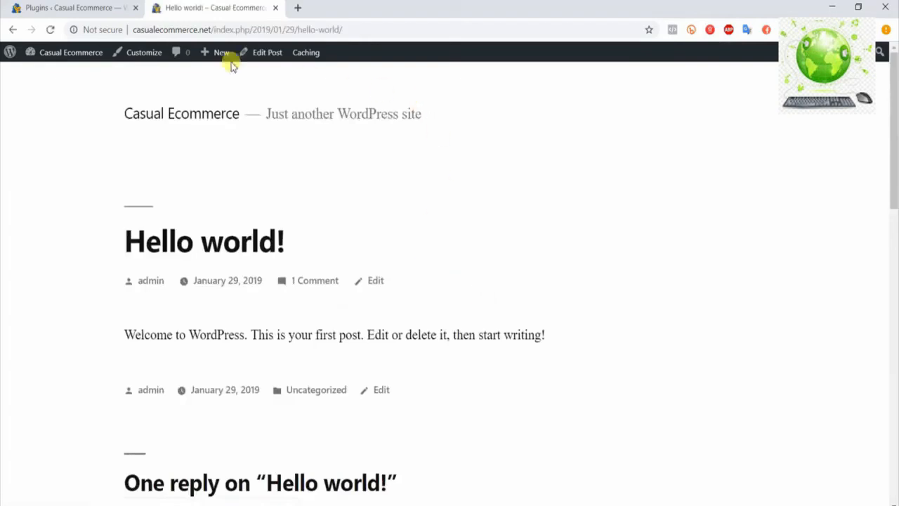
left_click_drag(204, 29, 371, 29)
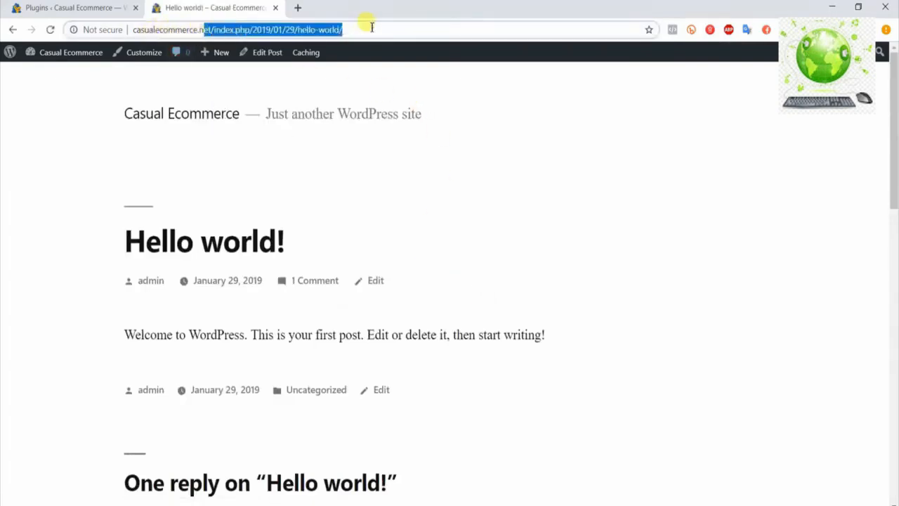
left_click(152, 29)
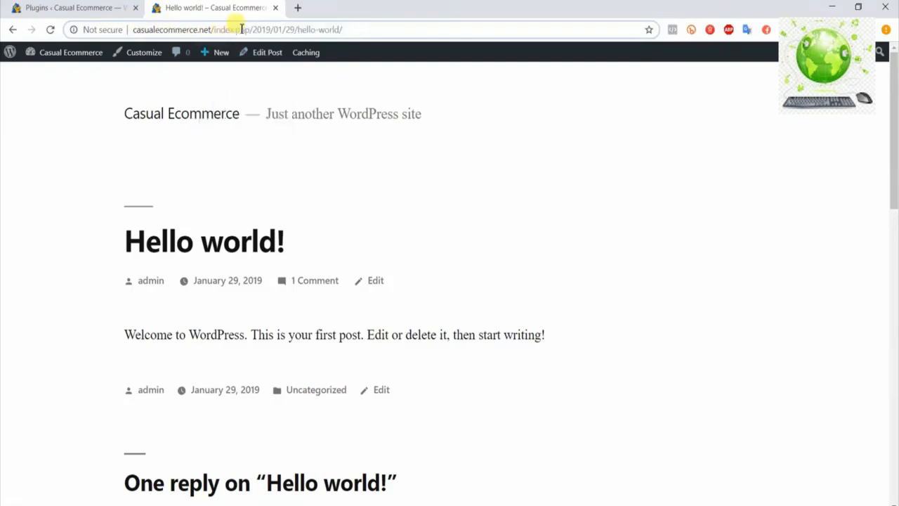
left_click_drag(293, 29, 345, 29)
left_click(326, 29)
left_click_drag(215, 28, 301, 30)
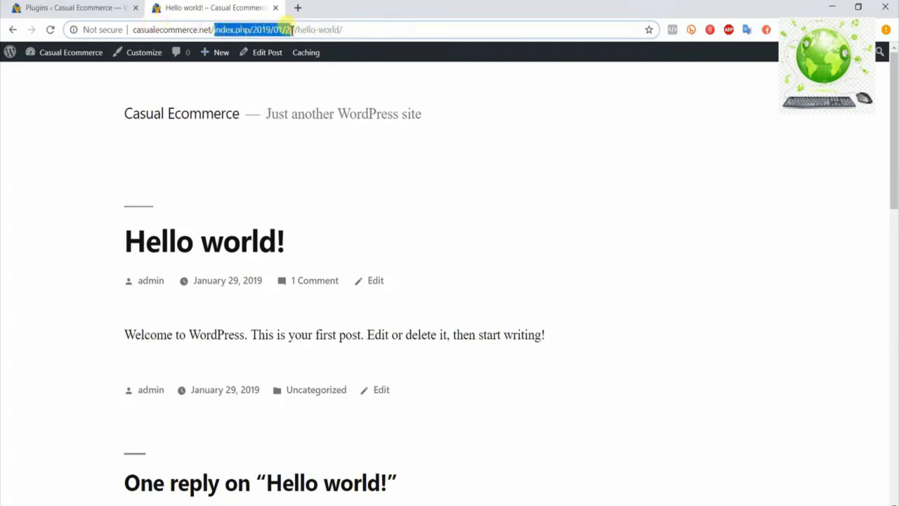
left_click(298, 29)
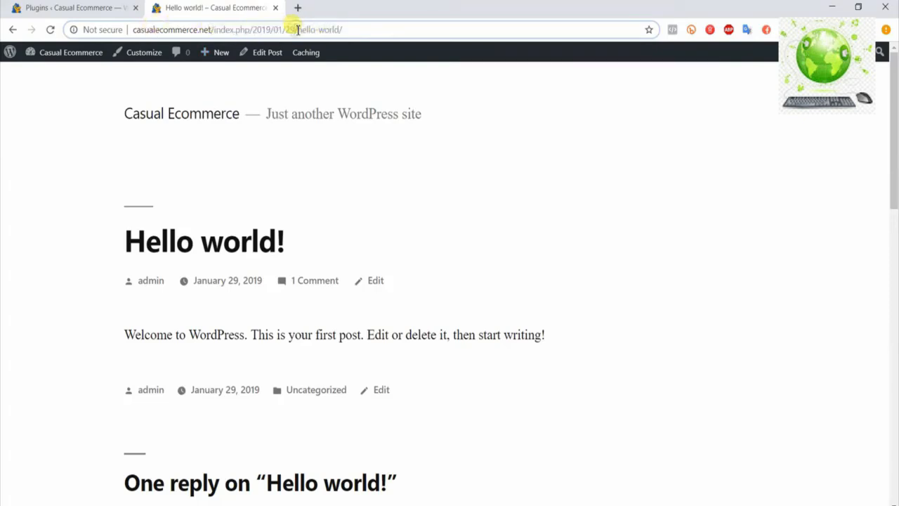
Cut "index.php/2019/01/29/" out of the post's address to leave casualecommerce.net/hello-world/, without loading it
left_click_drag(287, 31, 221, 28)
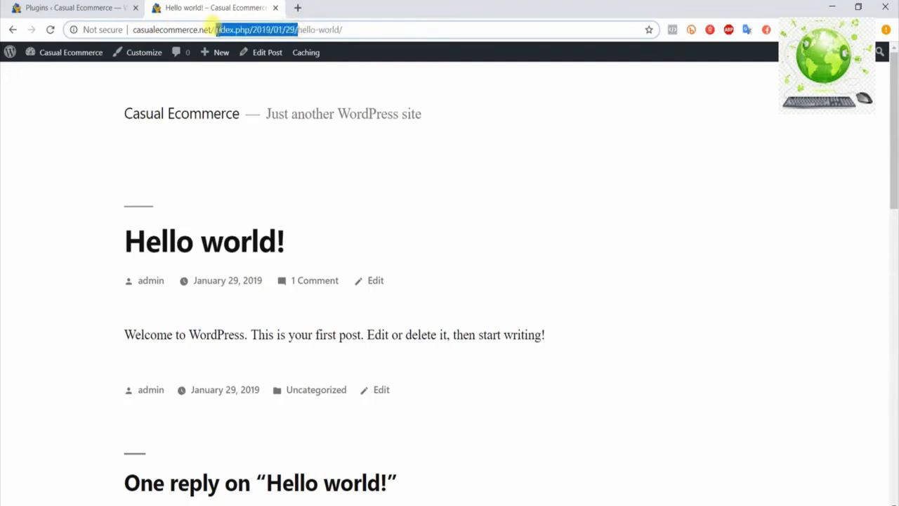
key("BackSpace")
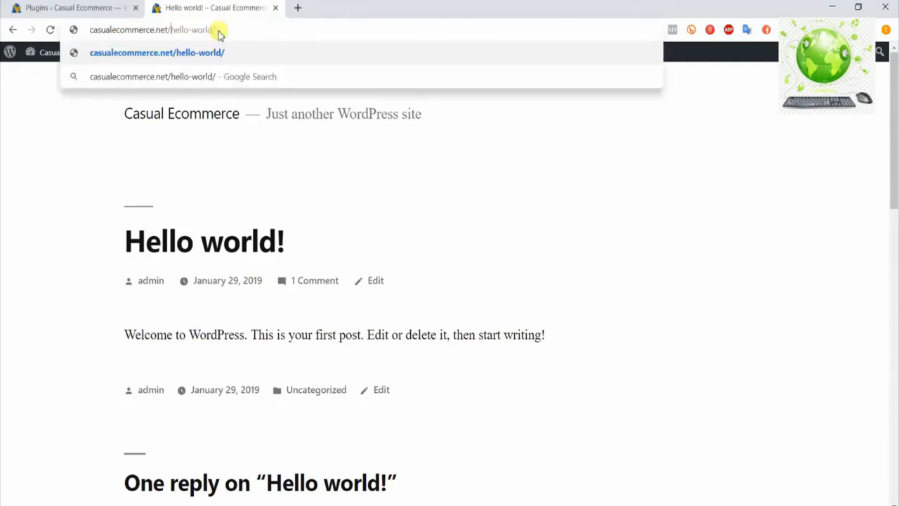
left_click_drag(174, 30, 133, 32)
left_click(81, 159)
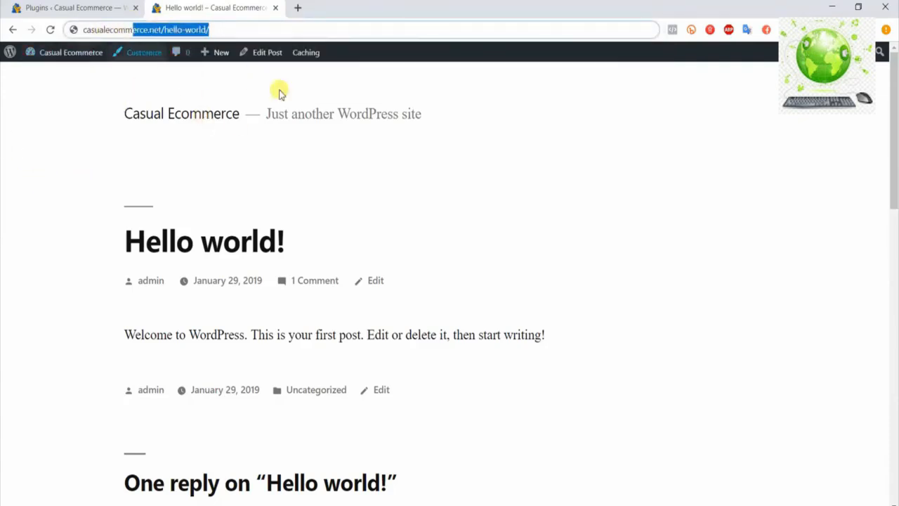
left_click(59, 146)
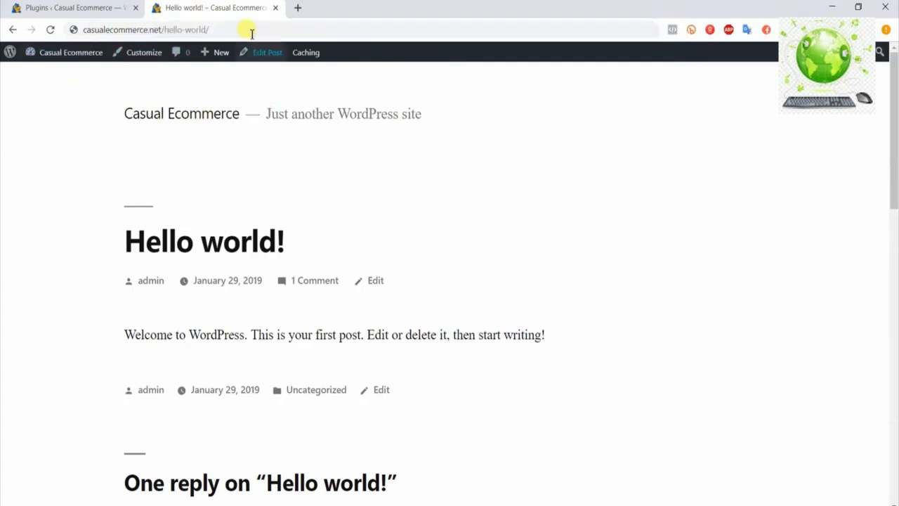
Return to the WordPress dashboard and save the permalink structure as "Post name"
left_click(95, 8)
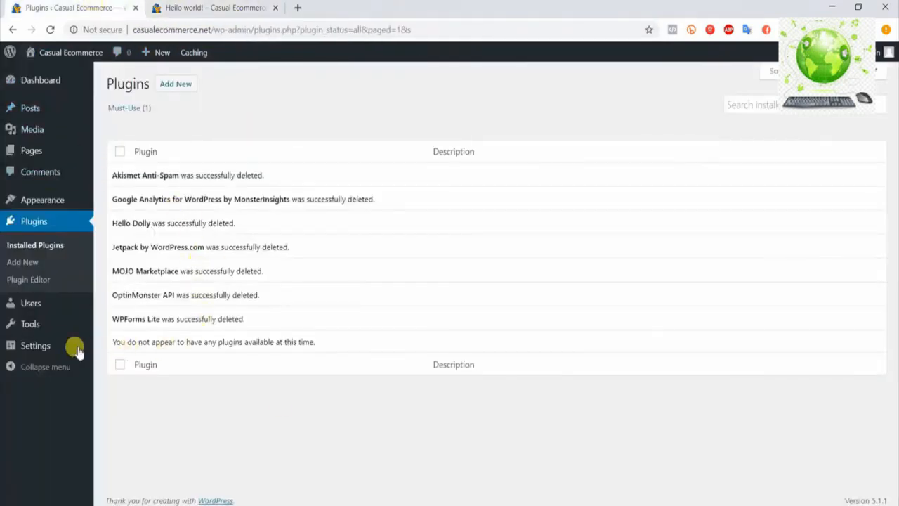
mouse_move(61, 347)
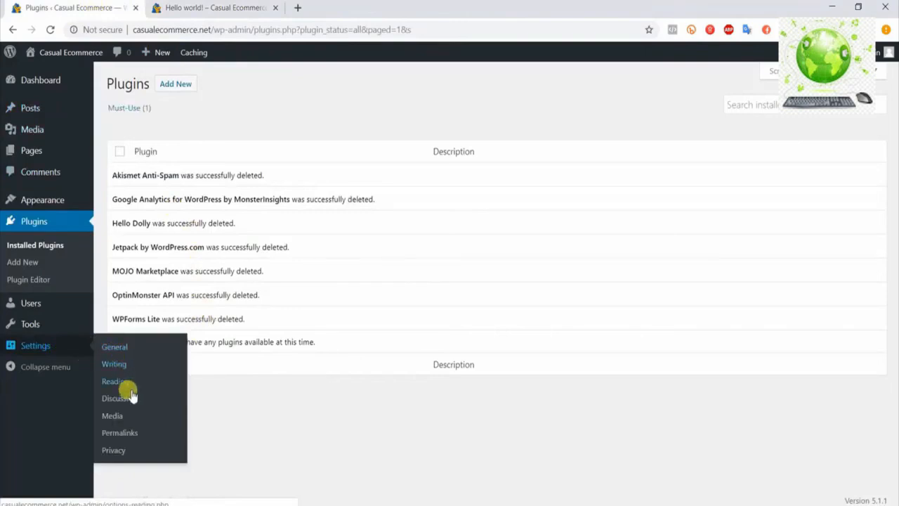
left_click(120, 438)
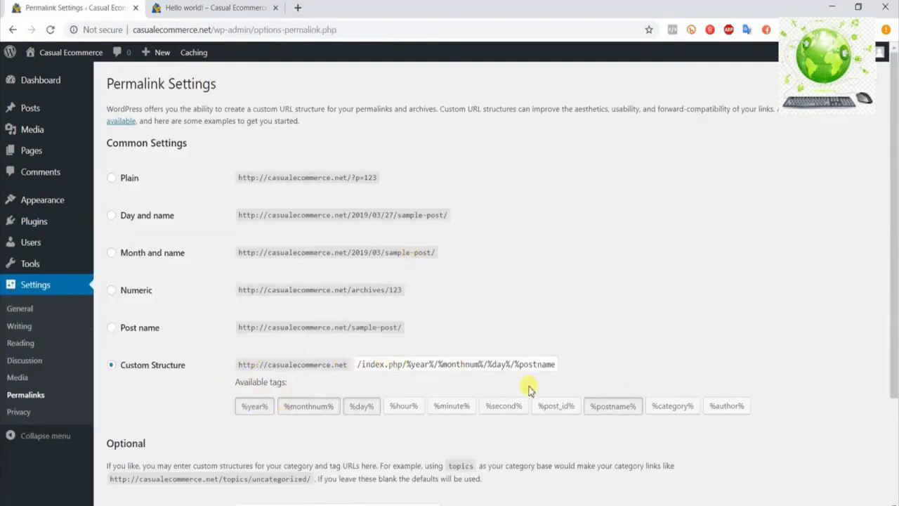
left_click_drag(357, 364, 573, 367)
left_click(658, 373)
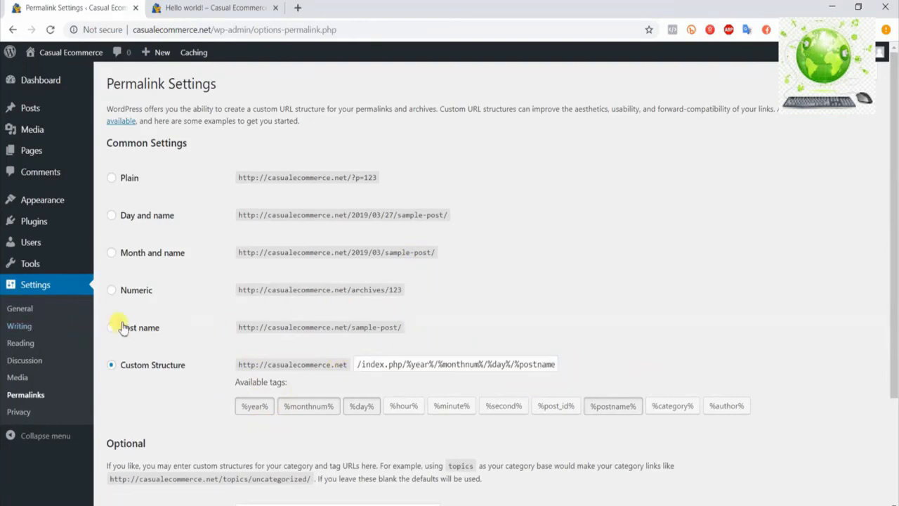
left_click(146, 330)
scroll(466, 330, "down", 3)
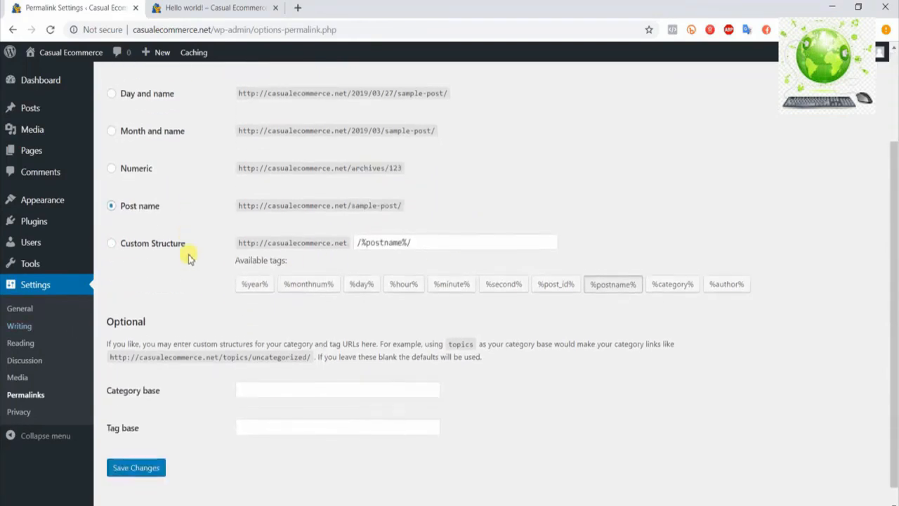
left_click(135, 449)
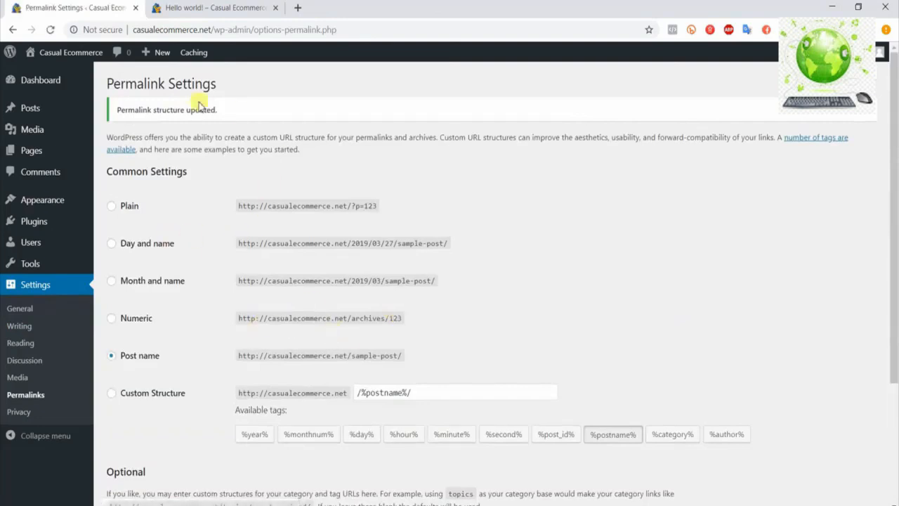
Reload the live post page, and reopen "Hello world!" from the recent posts to examine its URL
left_click(181, 12)
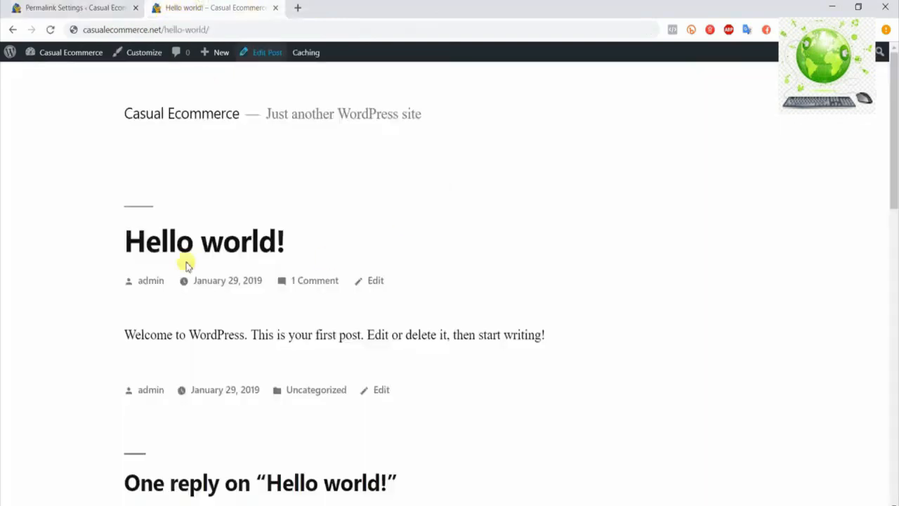
left_click(50, 30)
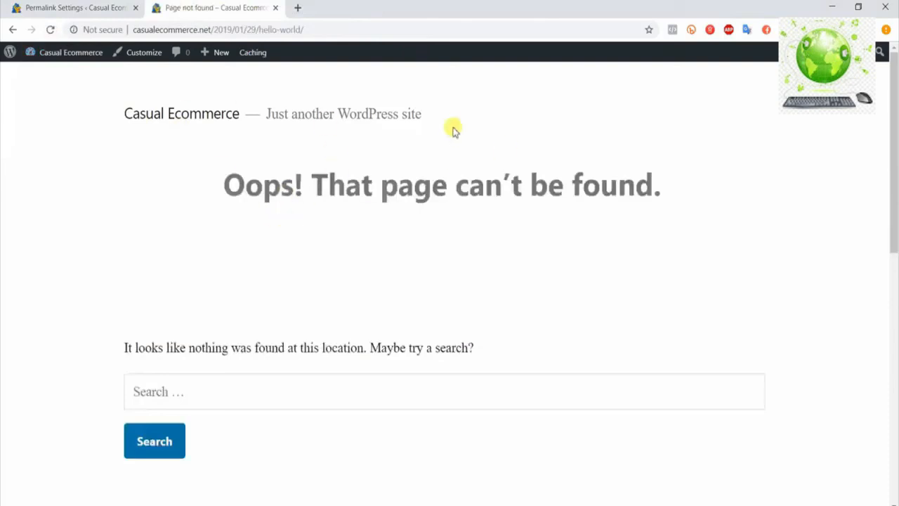
scroll(401, 253, "down", 2)
scroll(464, 306, "up", 2)
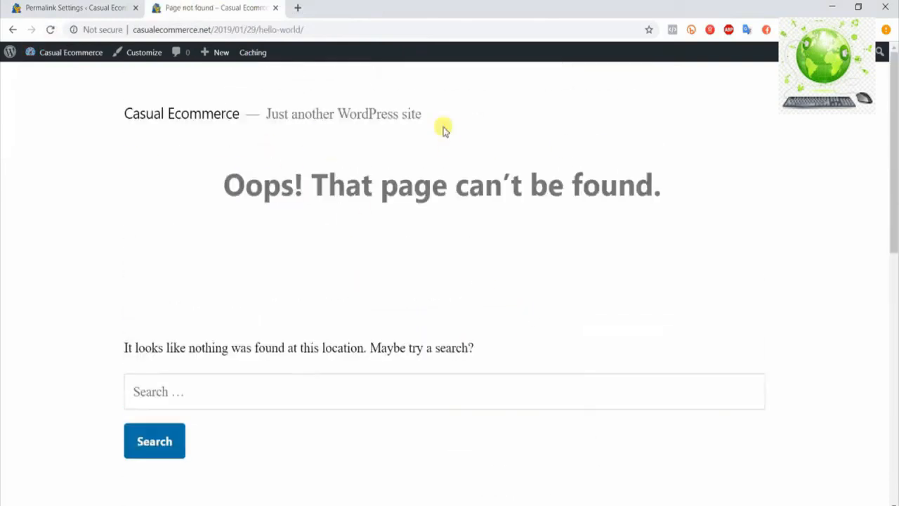
left_click_drag(219, 29, 372, 28)
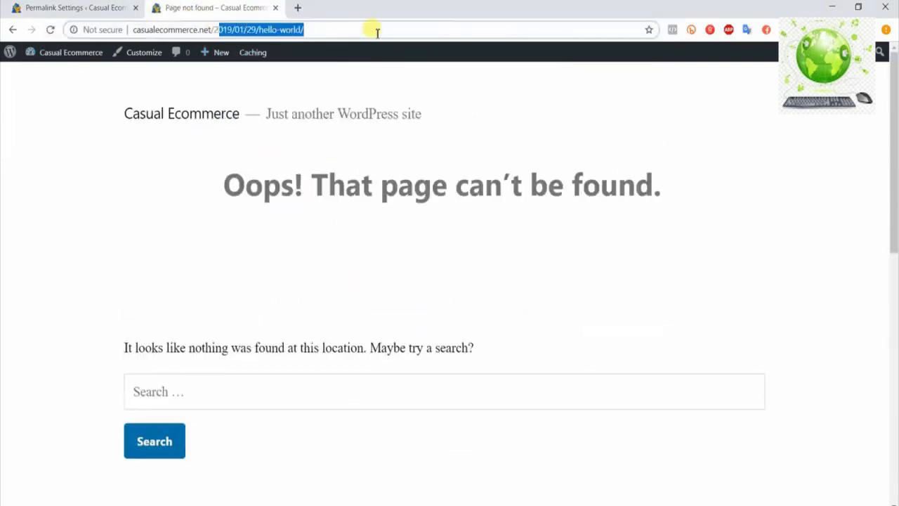
scroll(370, 217, "down", 5)
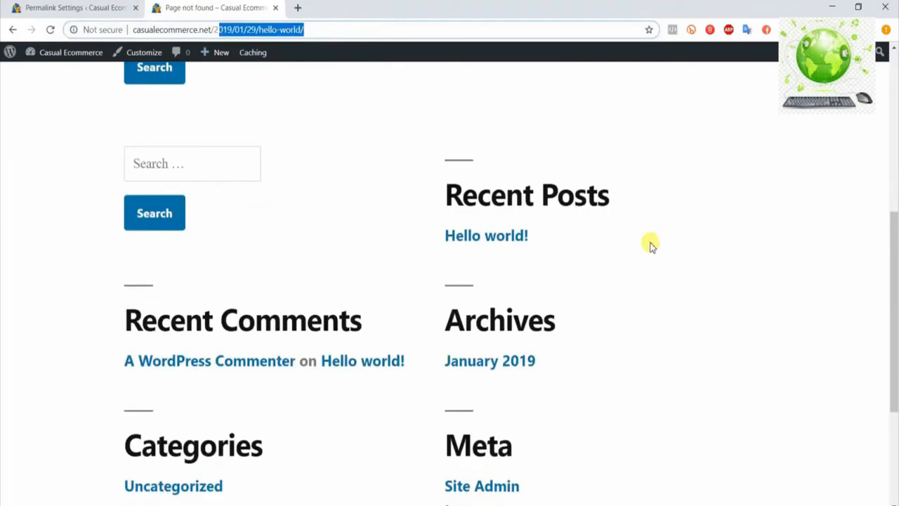
left_click(495, 246)
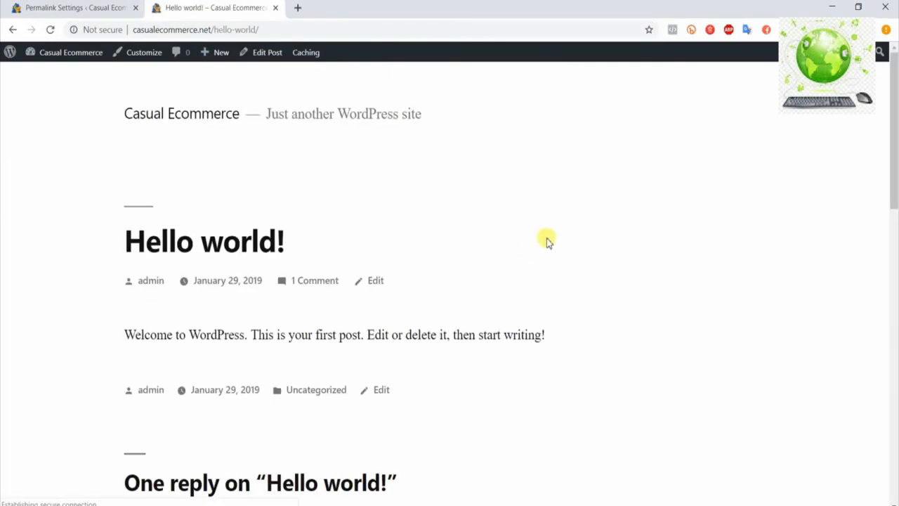
scroll(496, 249, "down", 1)
scroll(477, 232, "up", 1)
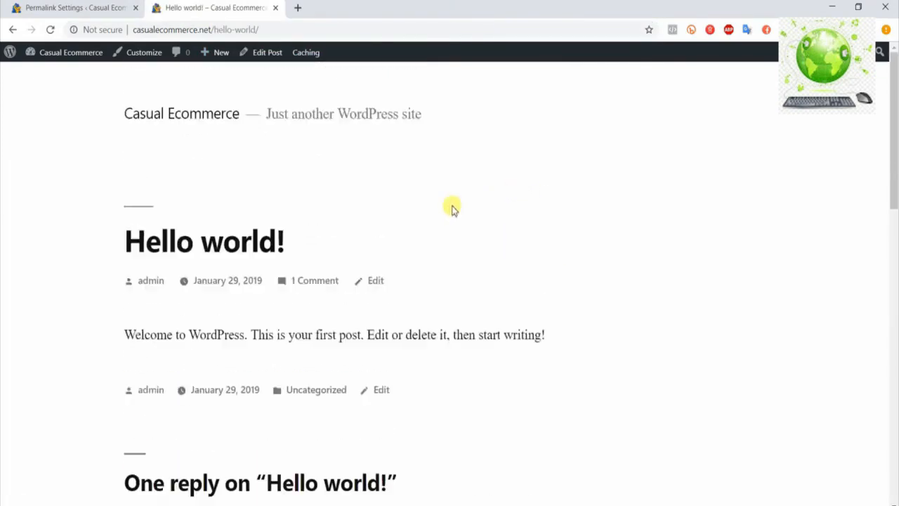
left_click(134, 29)
left_click(276, 30)
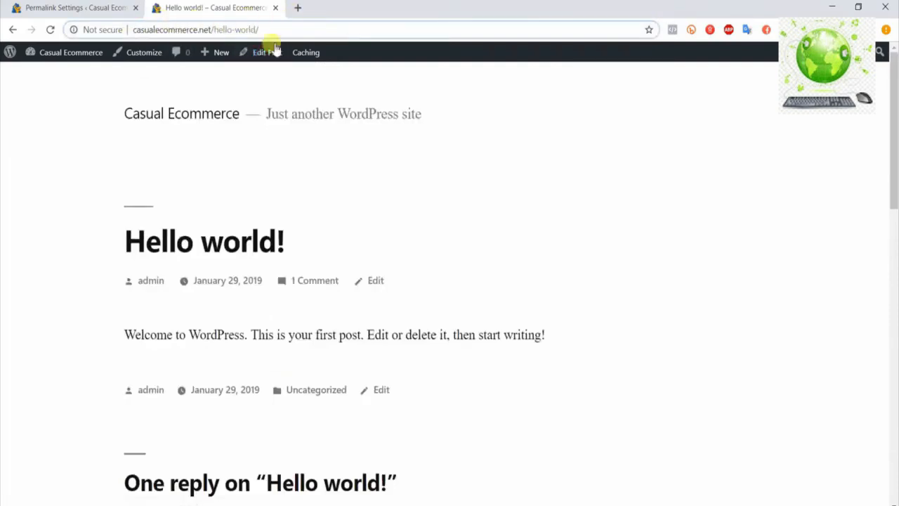
Open the admin user's profile for editing in the dashboard and replace its nickname with the owner's first name
left_click(62, 7)
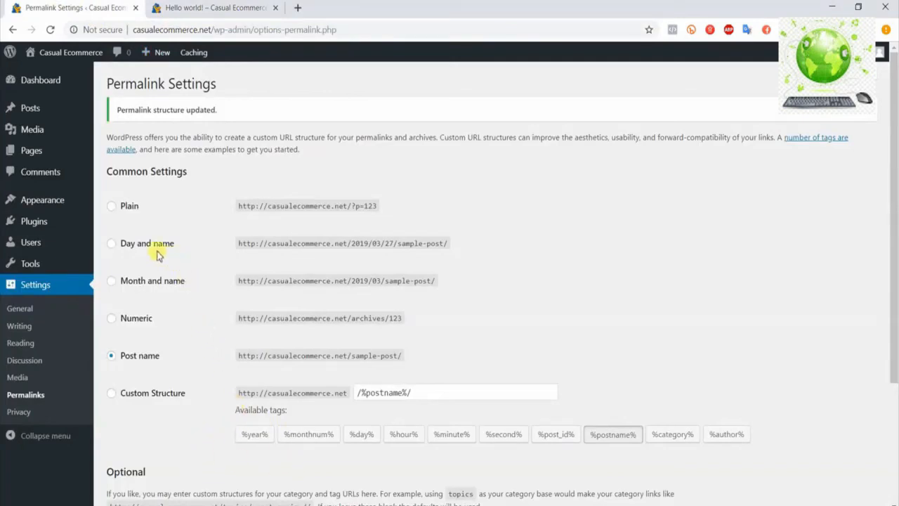
mouse_move(61, 241)
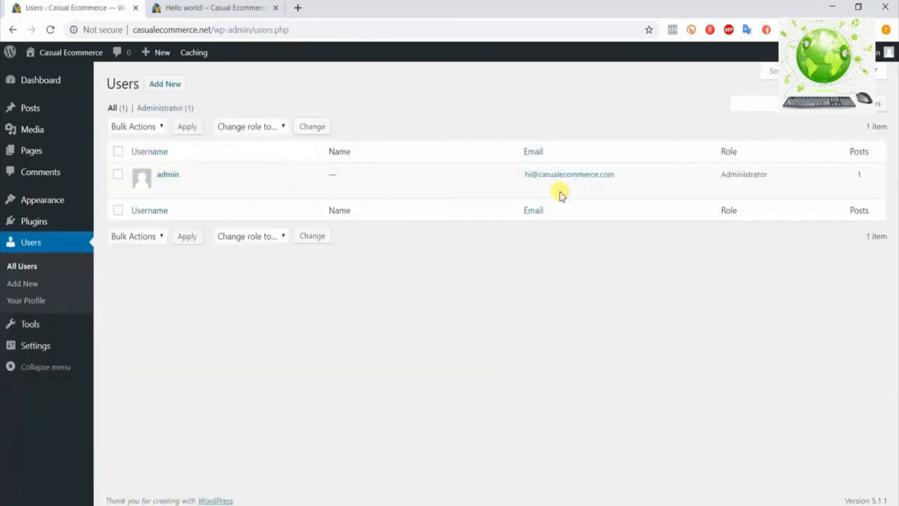
left_click(164, 188)
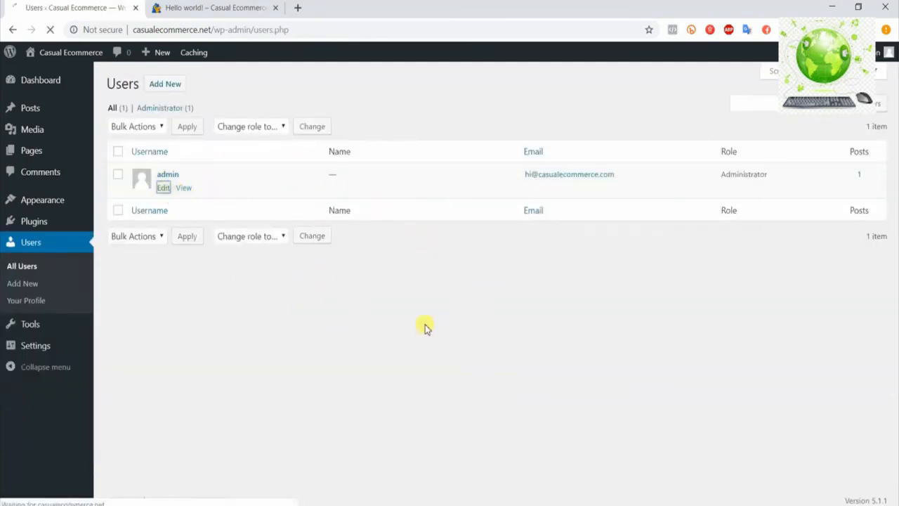
scroll(590, 352, "down", 3)
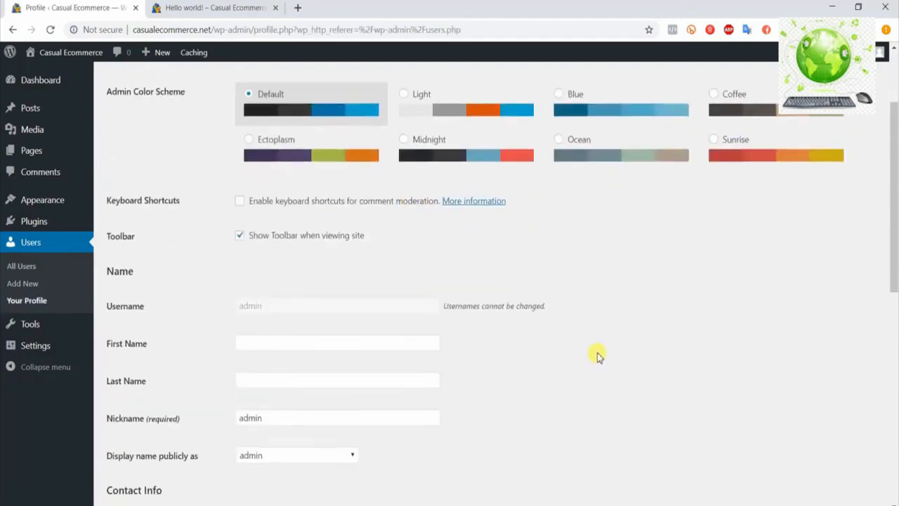
scroll(590, 344, "down", 1)
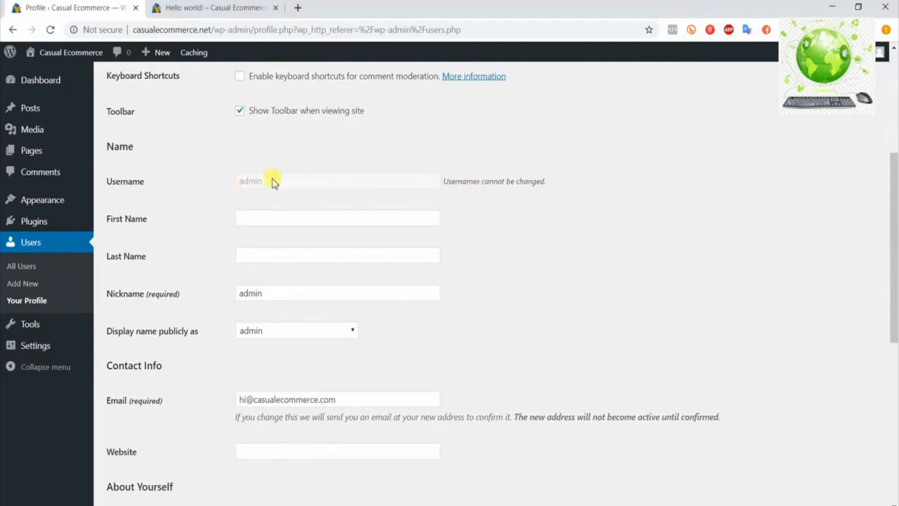
scroll(274, 182, "down", 1)
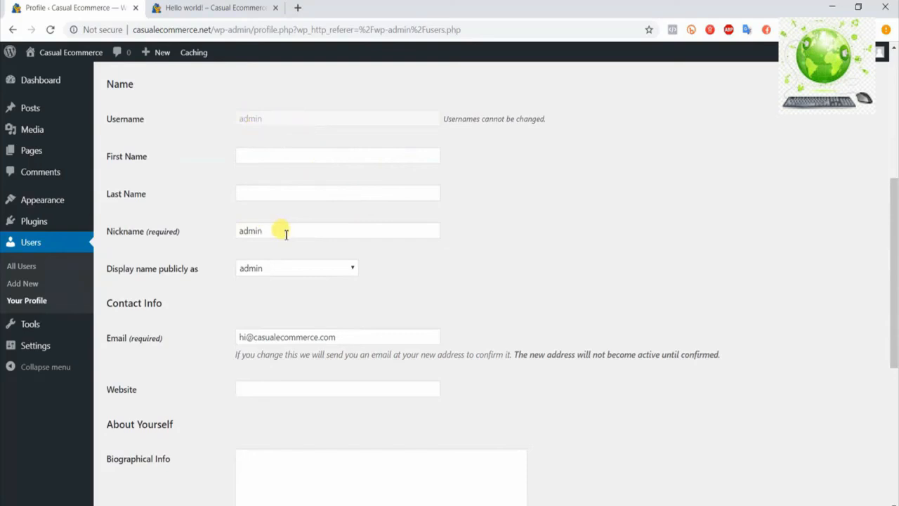
double_click(330, 235)
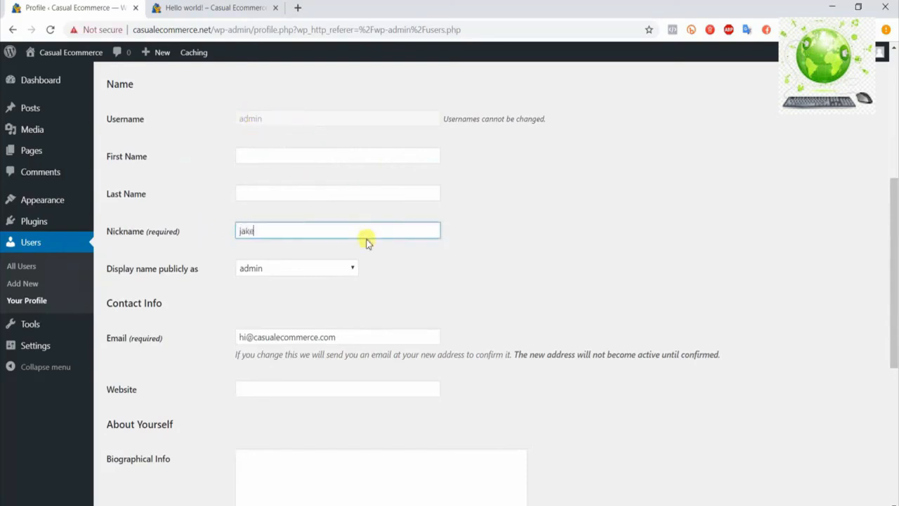
left_click(569, 250)
Generate a new password for the admin account in the profile's account management section
scroll(570, 249, "down", 2)
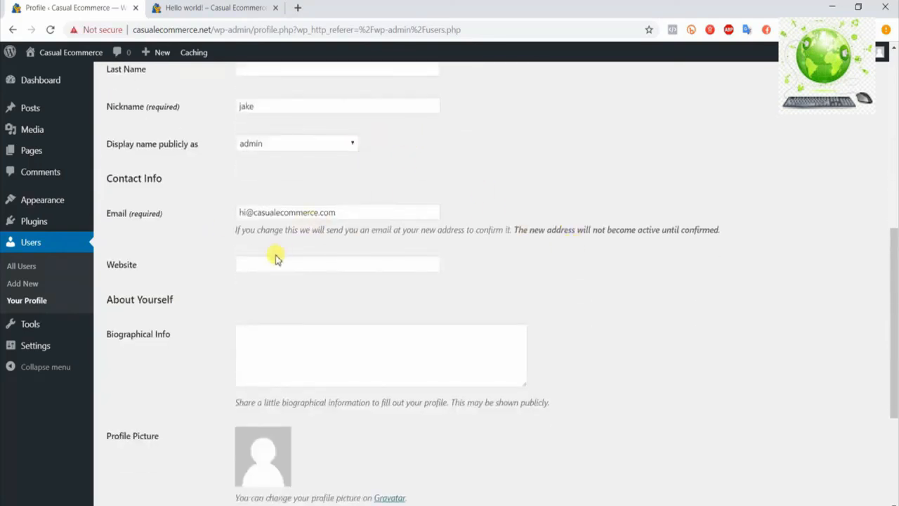
scroll(275, 259, "down", 3)
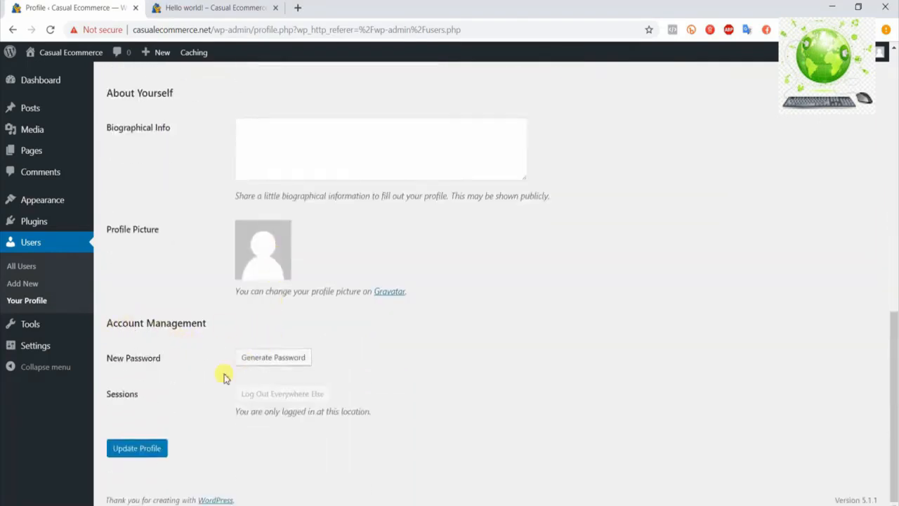
left_click(271, 358)
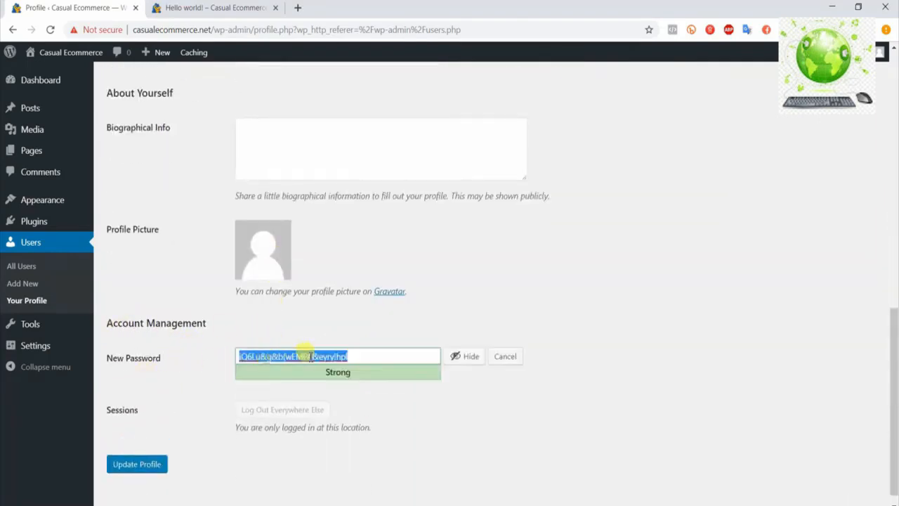